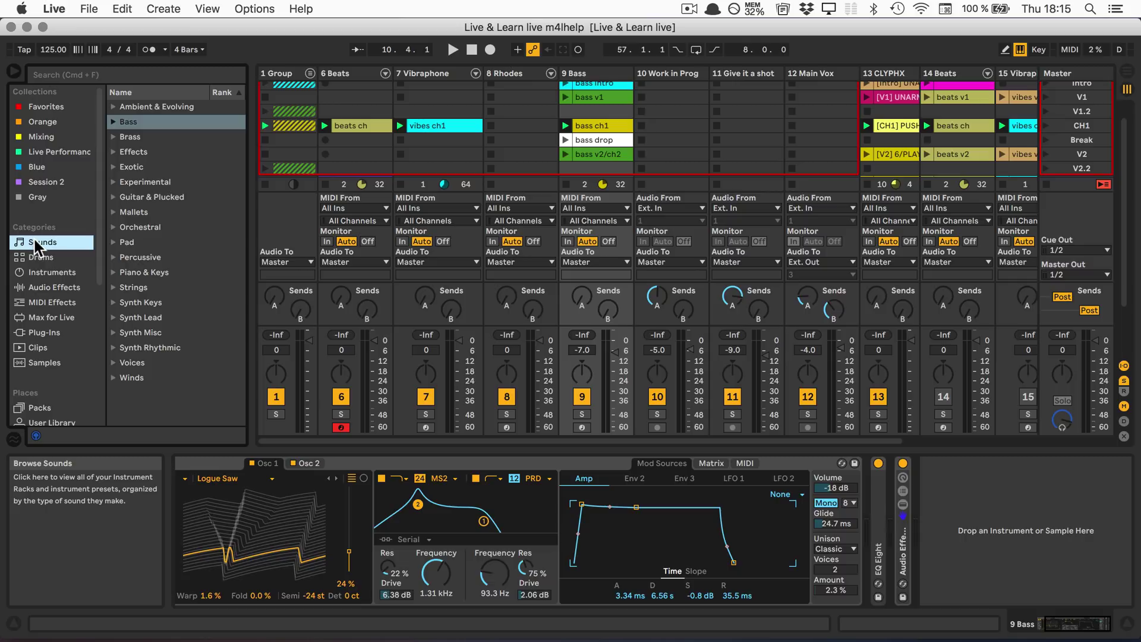
# Step: Add MultiMap.amxd from Max for Live Essentials > Max Audio Effect > Control Devices to the Bass track's chain
pyautogui.click(49, 407)
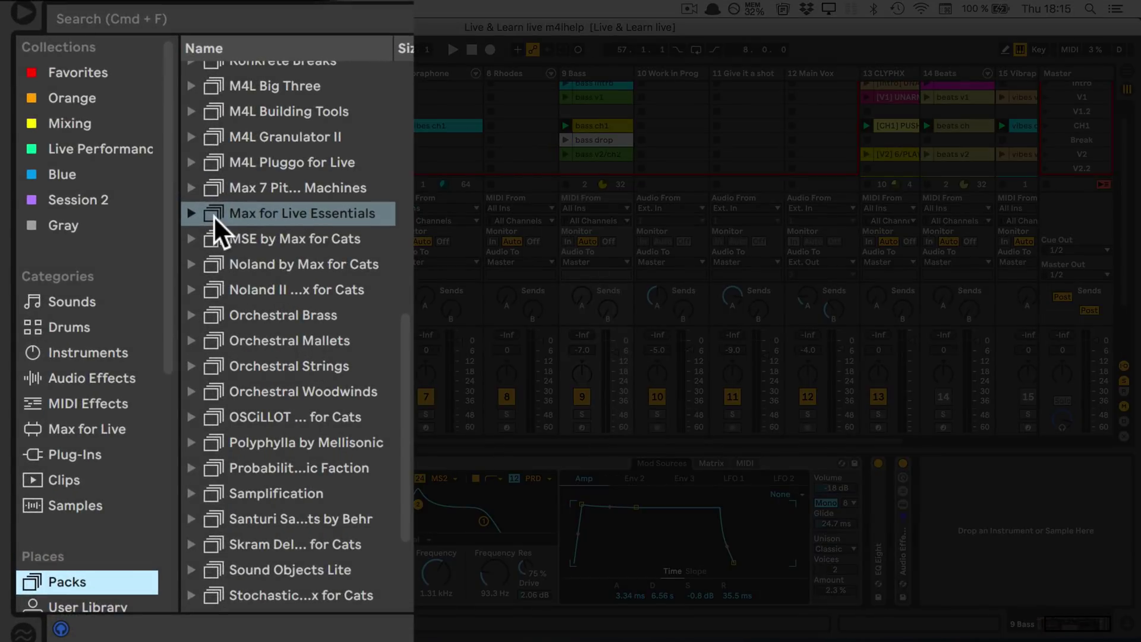
pyautogui.click(184, 215)
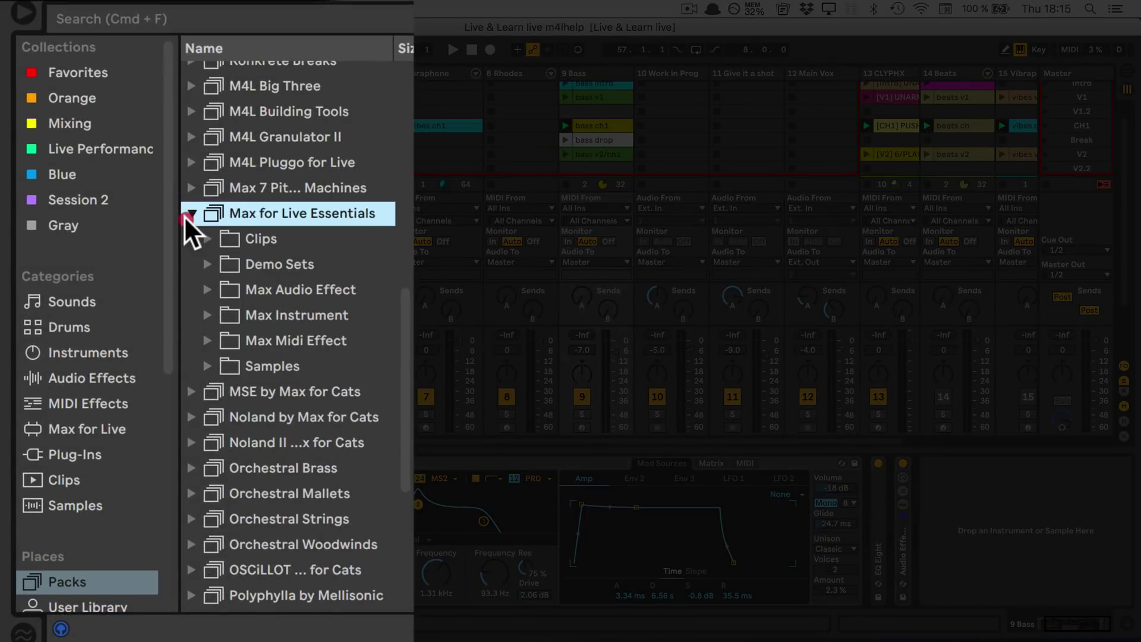
pyautogui.click(208, 289)
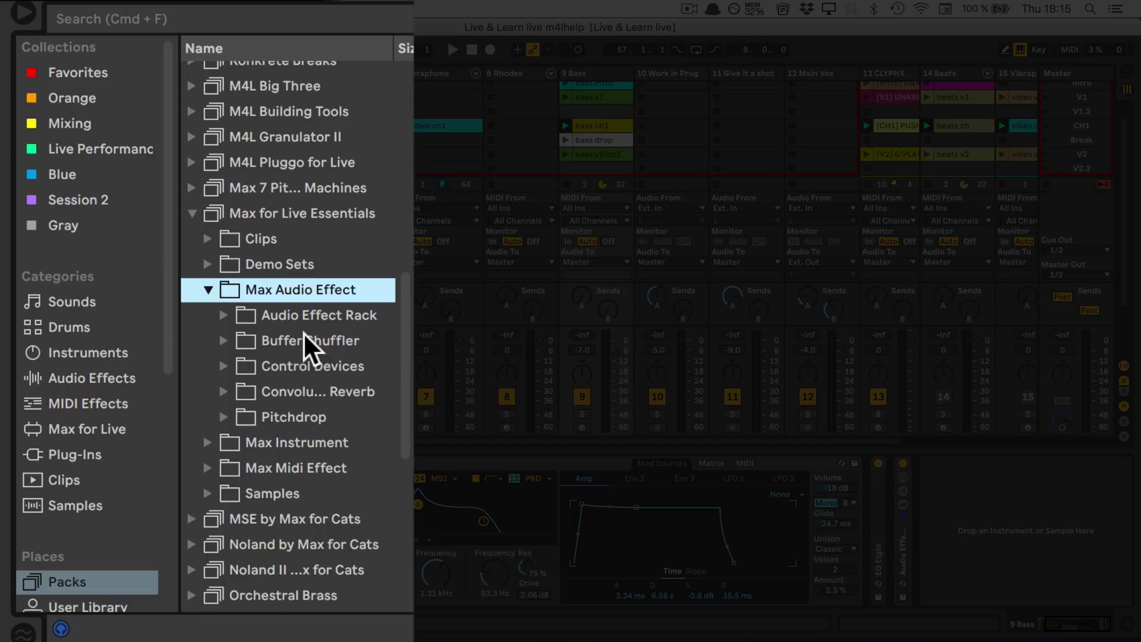
pyautogui.click(227, 365)
pyautogui.scroll(-4, 367, 373)
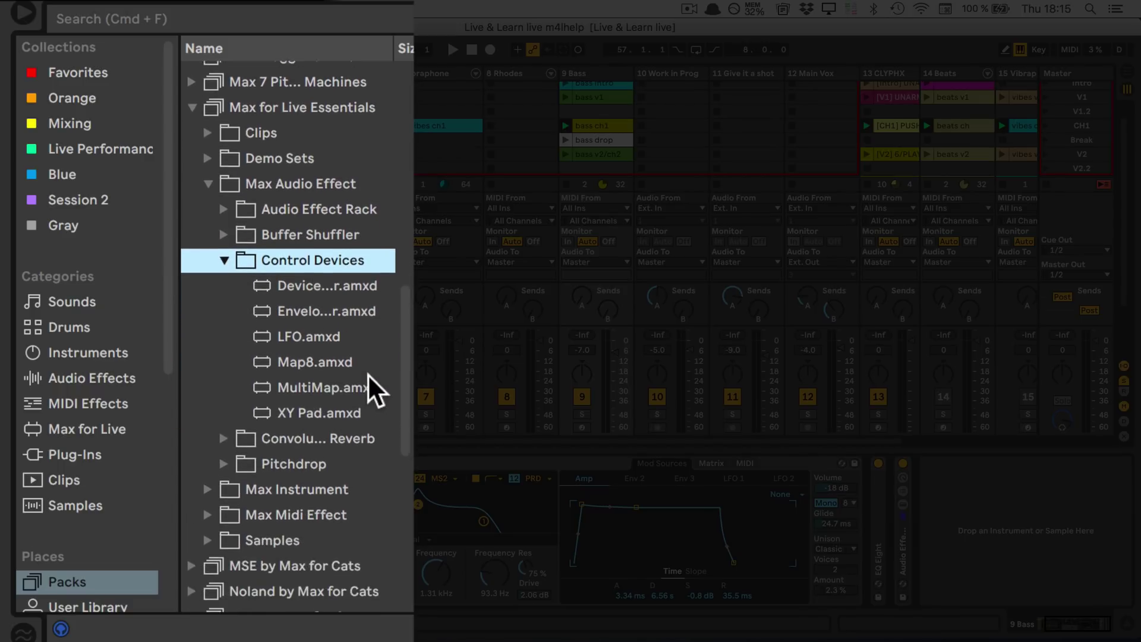
pyautogui.moveTo(293, 382); pyautogui.dragTo(1072, 533)
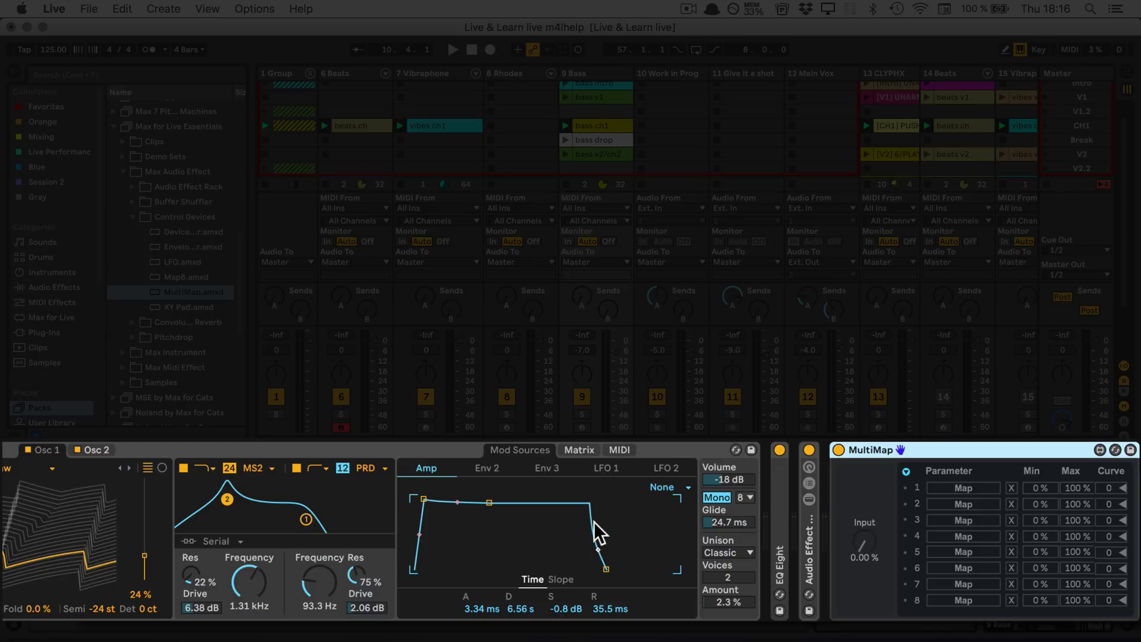
# Step: Map MultiMap slot 1 to Wavetable's Osc 1 position and slot 2 to Osc 2 position
pyautogui.hscroll(-5, 593, 522)
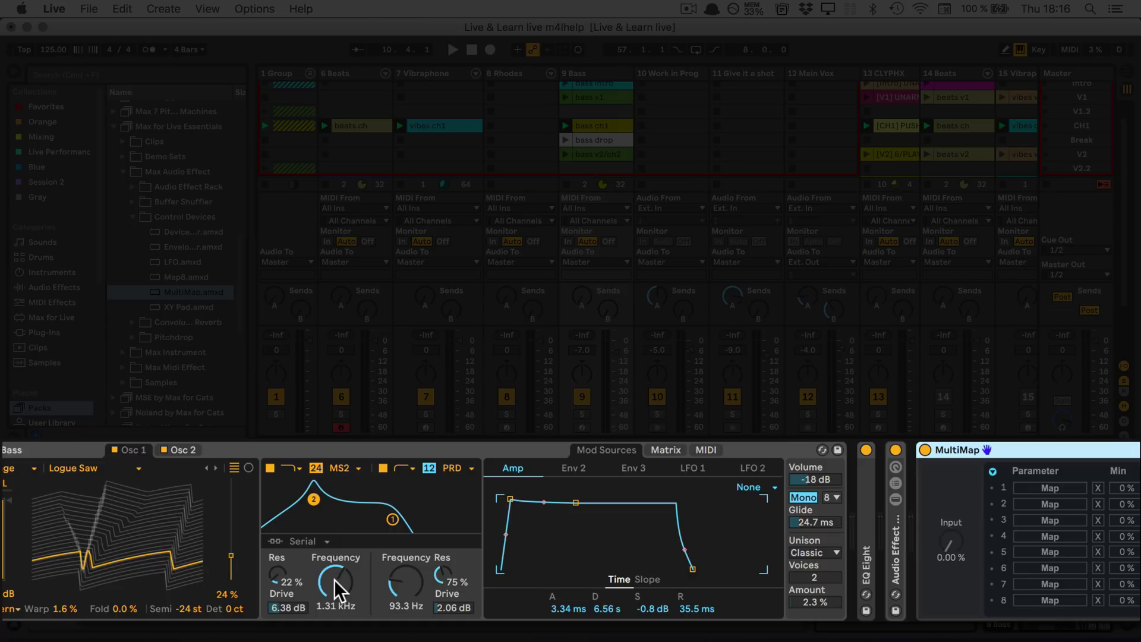
pyautogui.click(1050, 487)
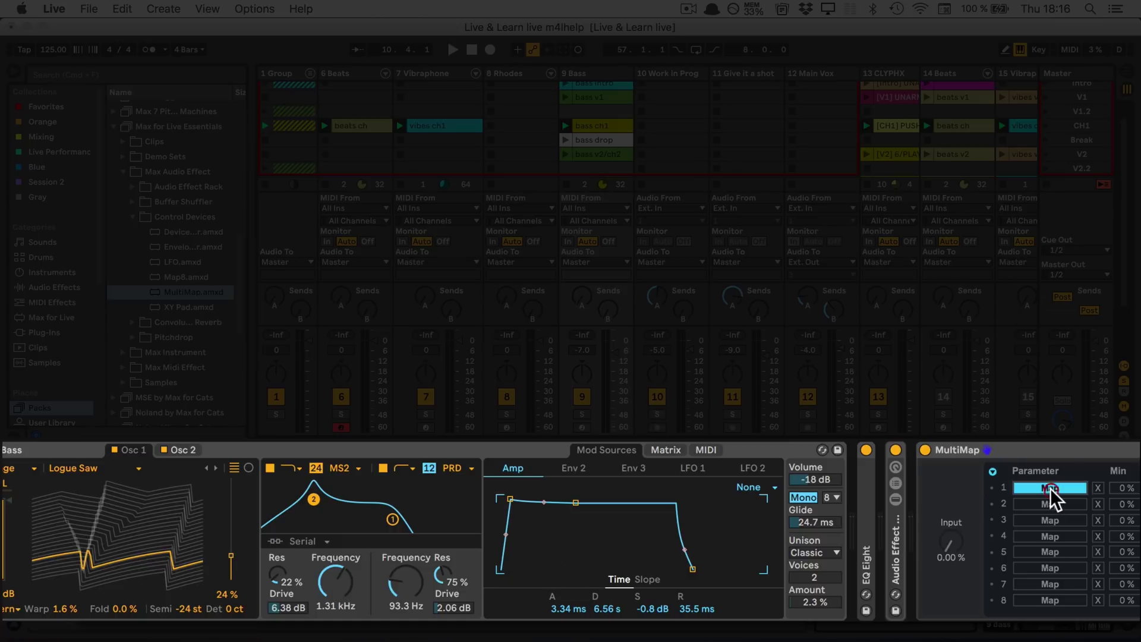
pyautogui.click(226, 593)
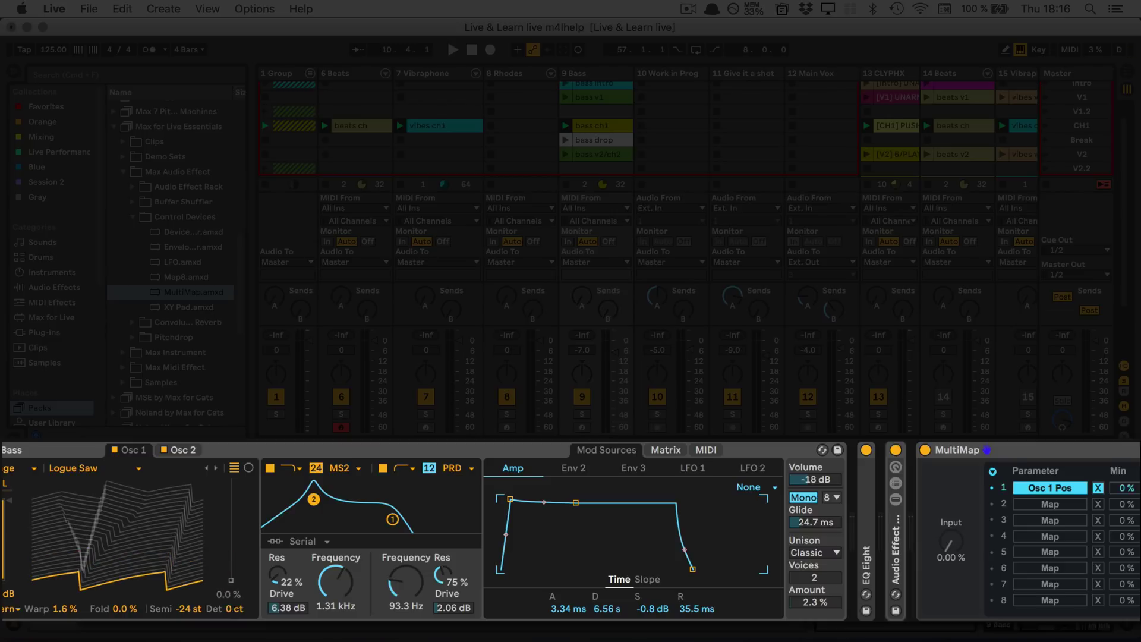
pyautogui.click(1050, 503)
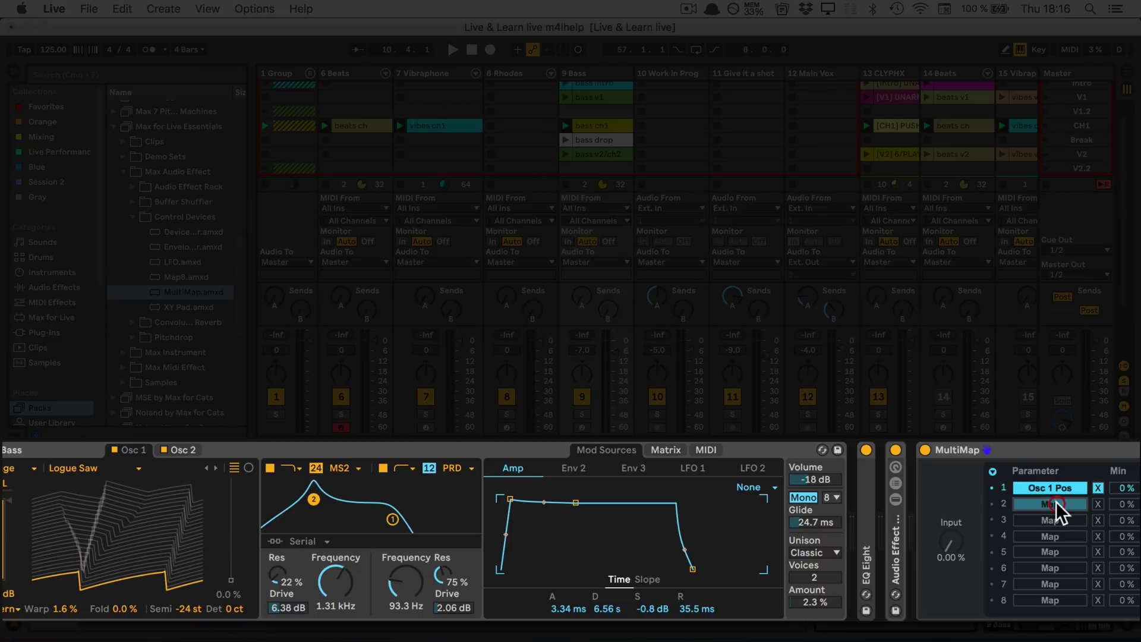
pyautogui.click(176, 450)
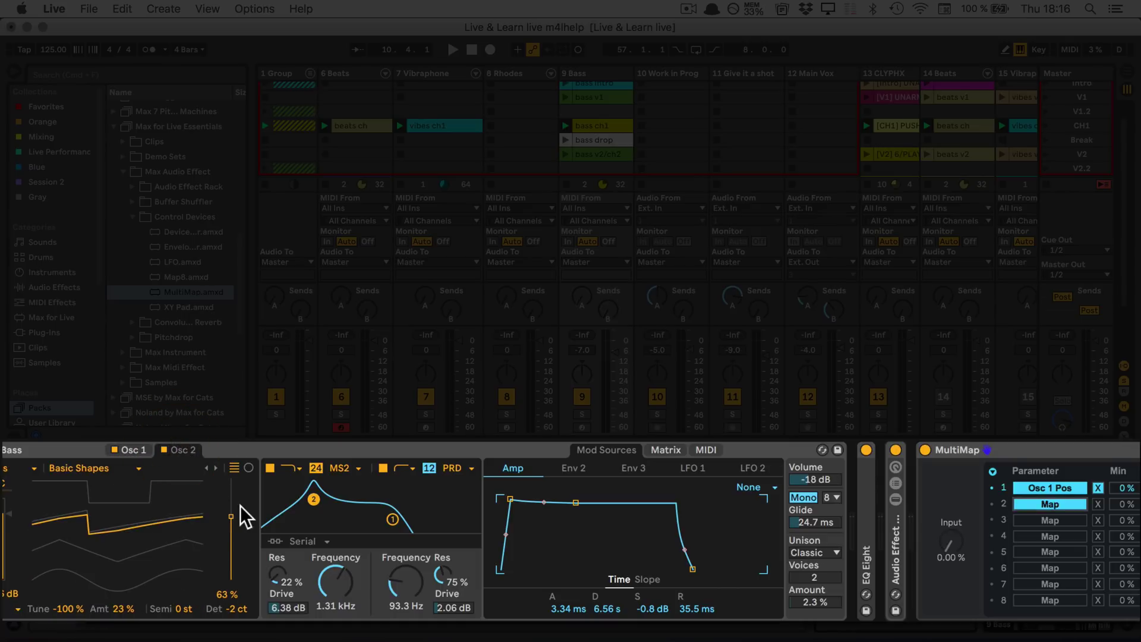
pyautogui.click(225, 592)
pyautogui.hscroll(5, 628, 561)
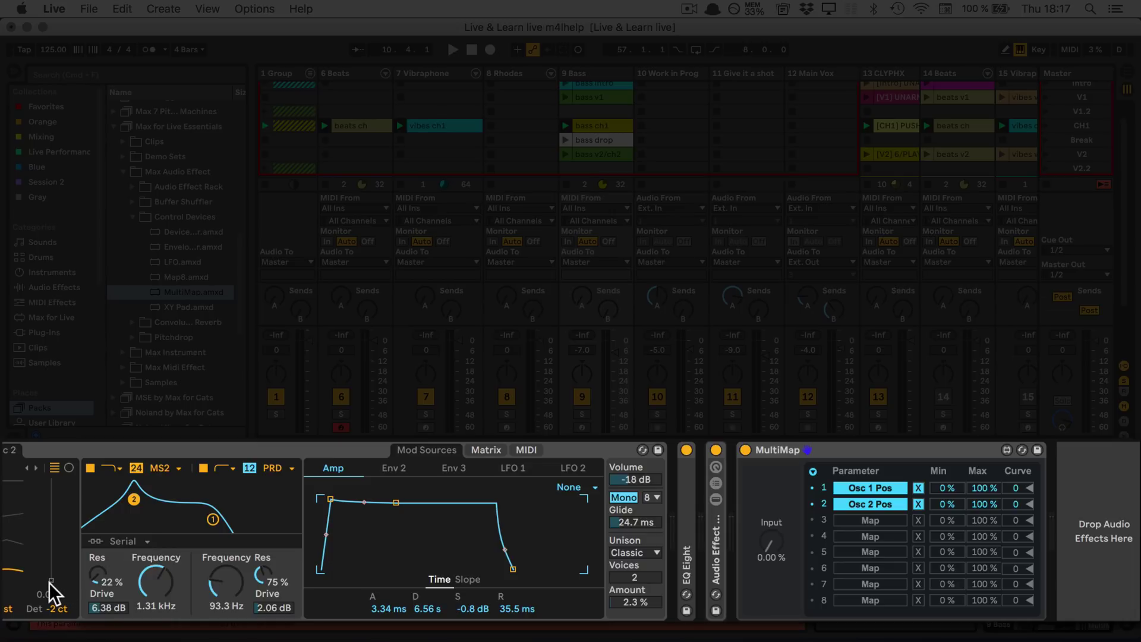
# Step: Invert MultiMap row 1 by setting Min to 100% and Max to 0%, testing with the Input knob
pyautogui.moveTo(768, 546); pyautogui.dragTo(772, 496)
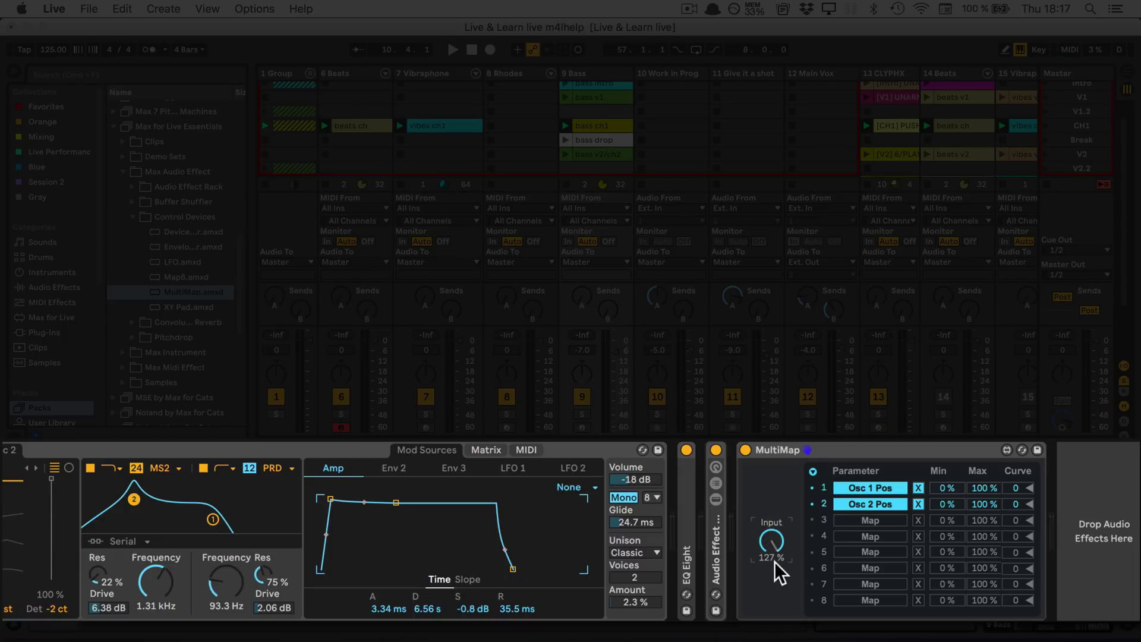
pyautogui.moveTo(773, 541)
pyautogui.mouseDown()
pyautogui.moveTo(772, 555)
pyautogui.moveTo(771, 544)
pyautogui.mouseUp()
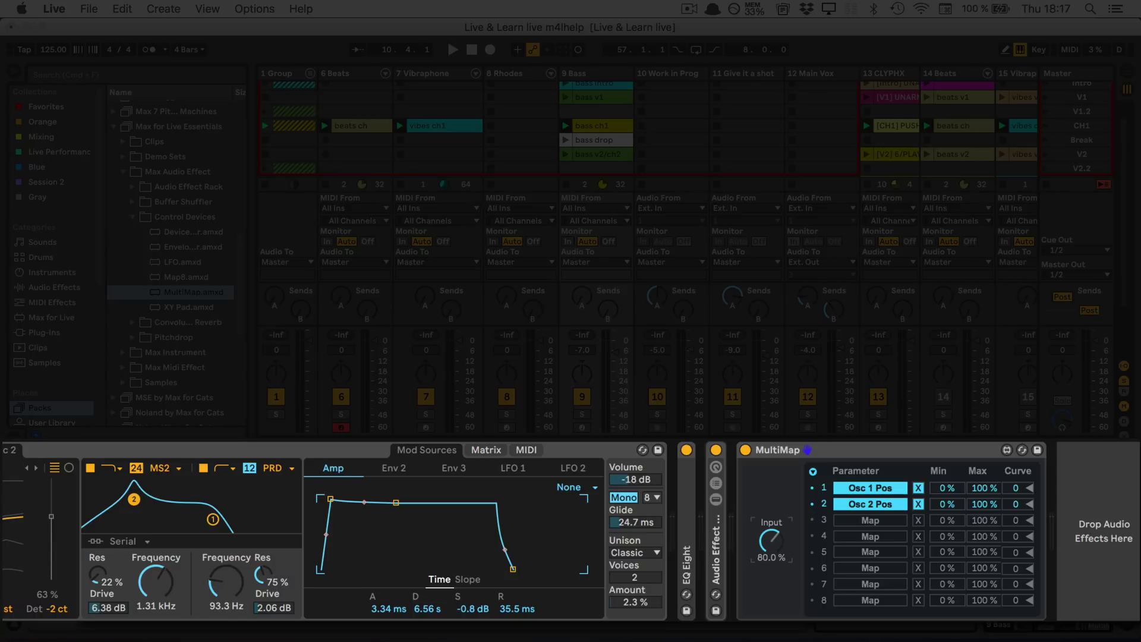
pyautogui.click(942, 490)
pyautogui.write('100')
pyautogui.press('Return')
pyautogui.click(984, 488)
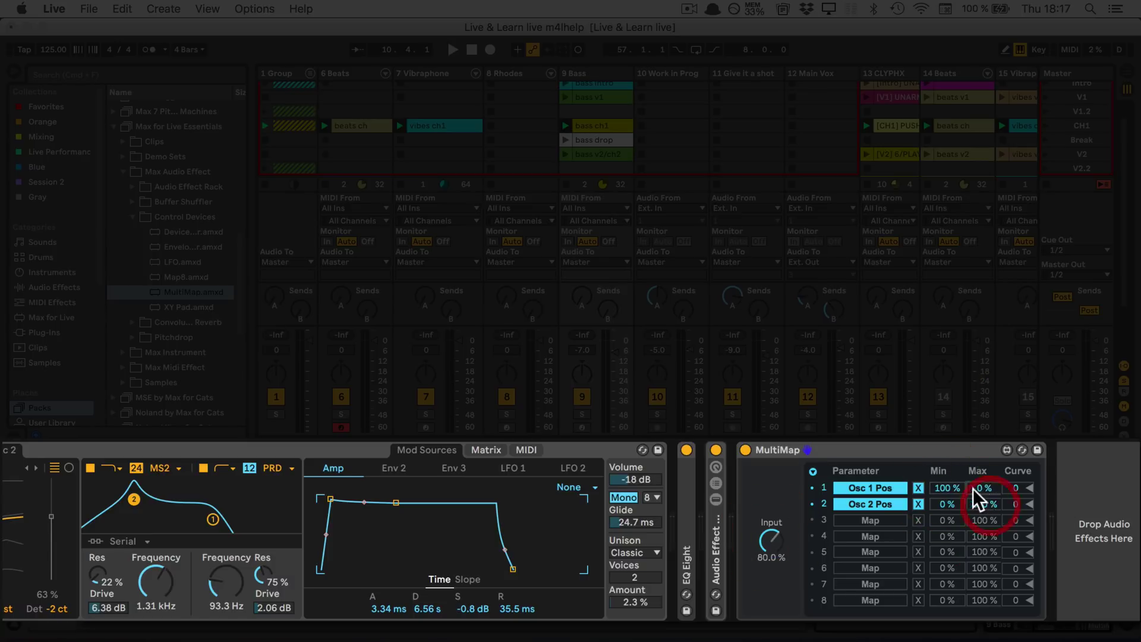
pyautogui.write('0')
pyautogui.press('Return')
pyautogui.moveTo(771, 543); pyautogui.dragTo(771, 594)
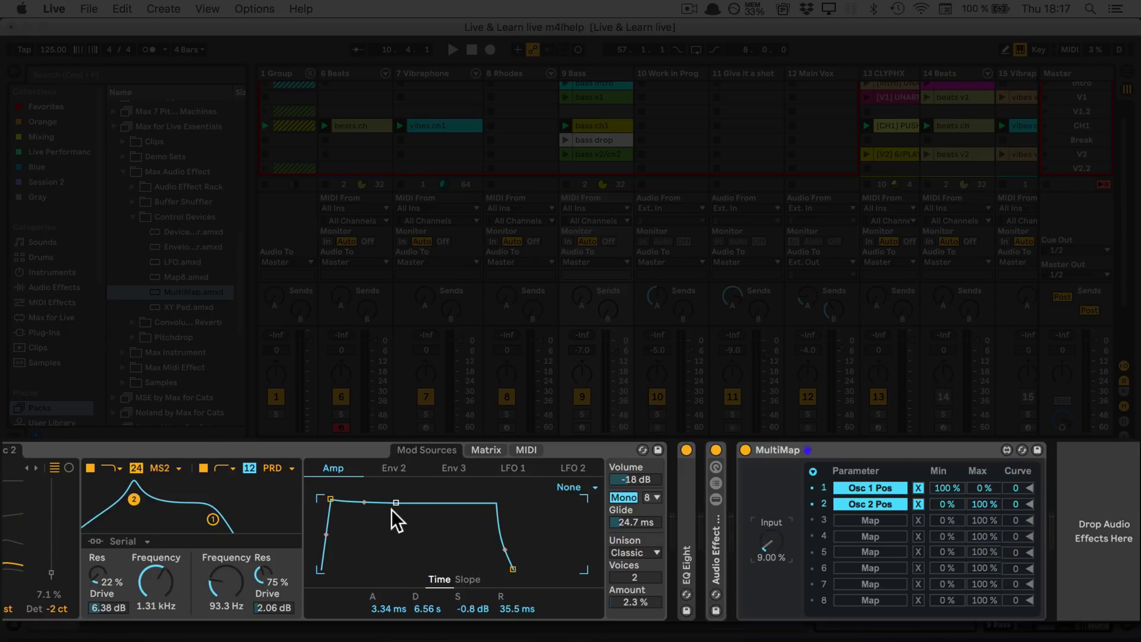
# Step: Sweep the Input from 0% up to 80% while toggling Oscillator 1 and checking both oscillator positions
pyautogui.hscroll(-3, 391, 509)
pyautogui.hscroll(-1, 391, 508)
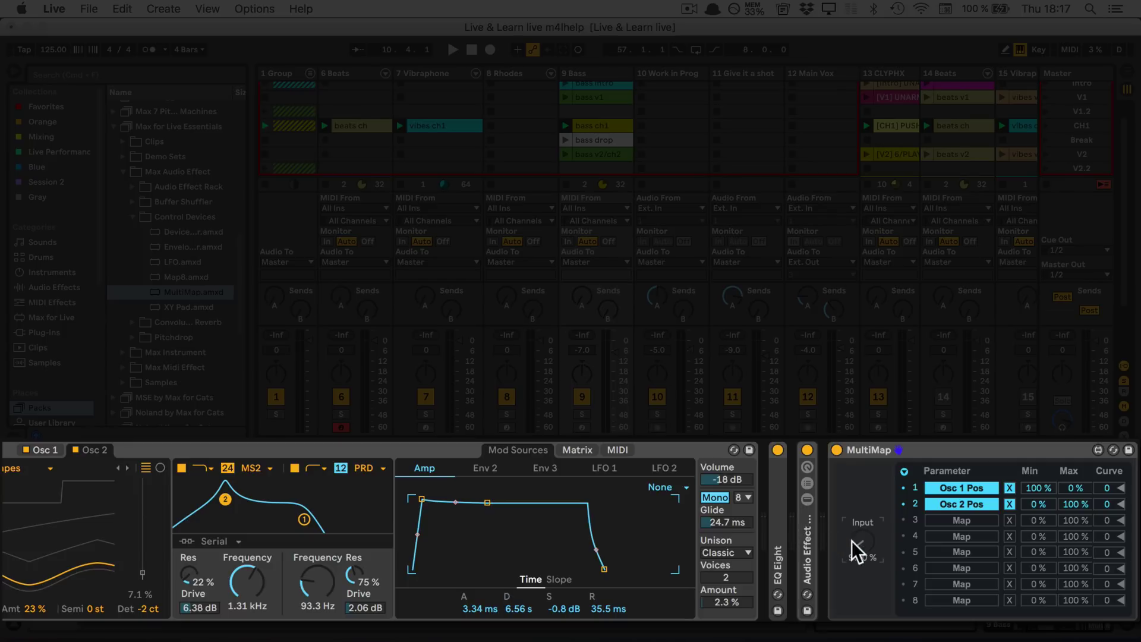
pyautogui.moveTo(862, 542); pyautogui.dragTo(862, 550)
pyautogui.click(26, 449)
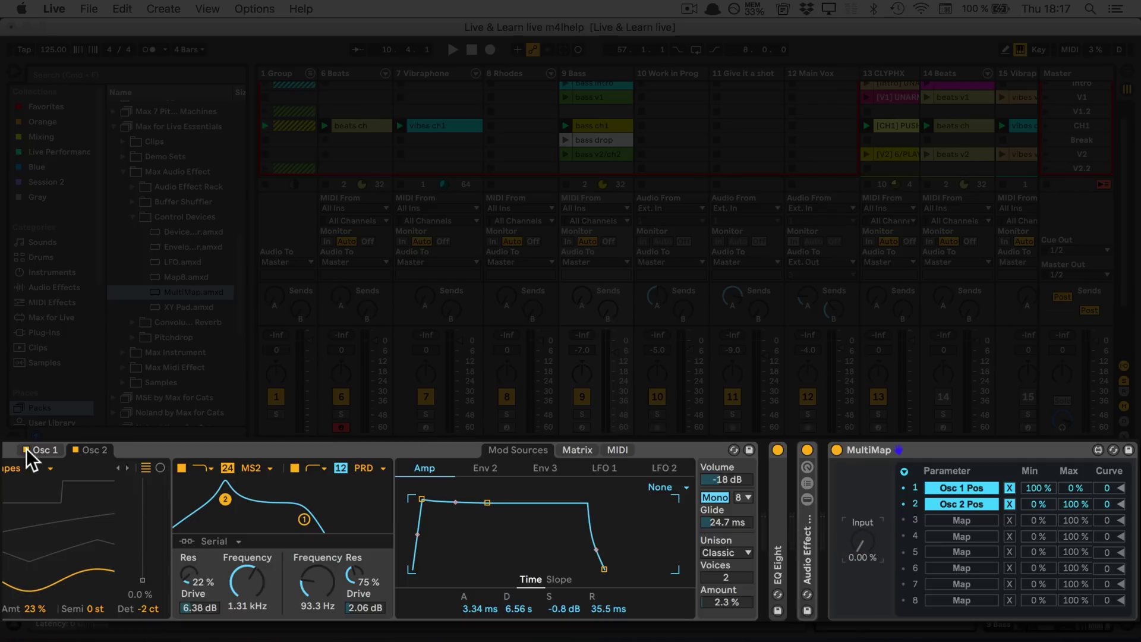
pyautogui.click(26, 450)
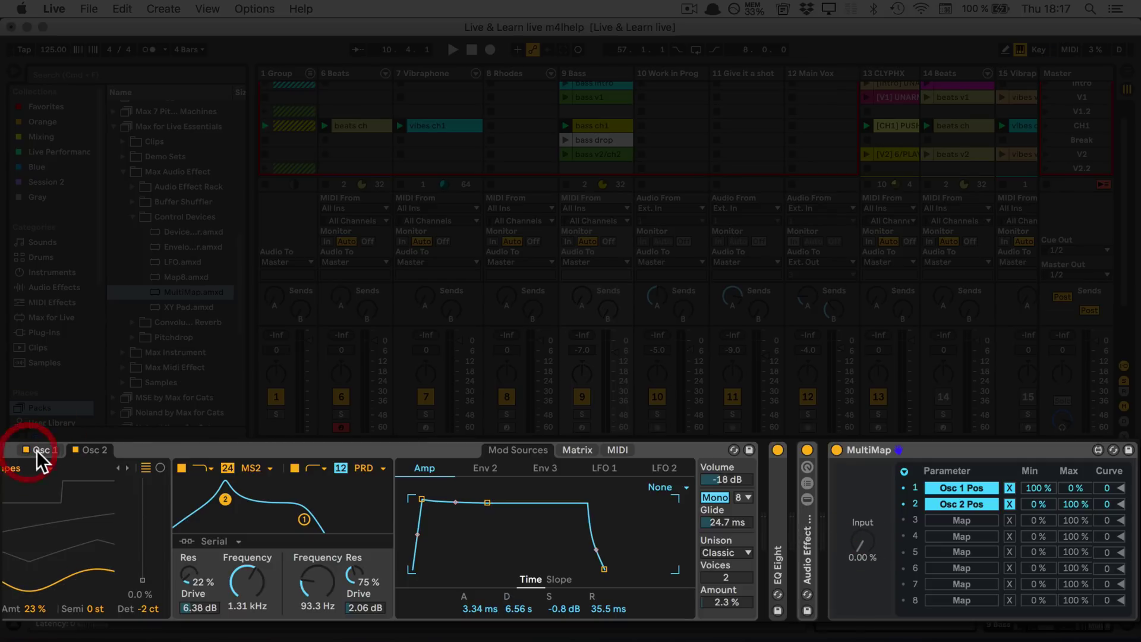
pyautogui.moveTo(853, 549); pyautogui.dragTo(865, 475)
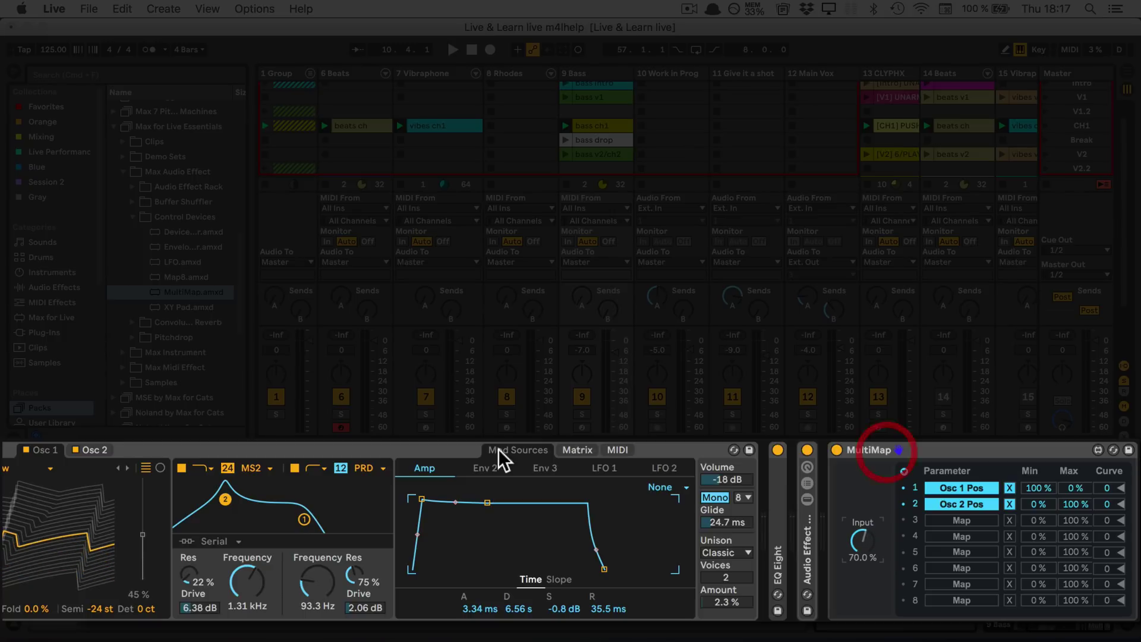
pyautogui.click(88, 450)
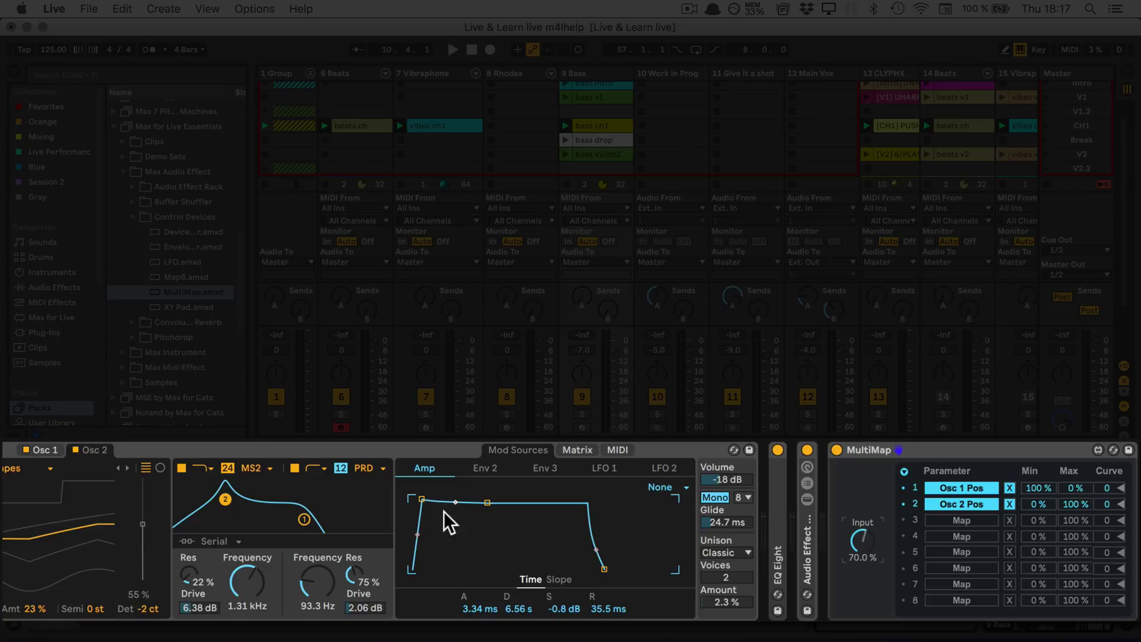
pyautogui.moveTo(845, 538)
pyautogui.mouseDown()
pyautogui.moveTo(845, 528)
pyautogui.moveTo(863, 534)
pyautogui.mouseUp()
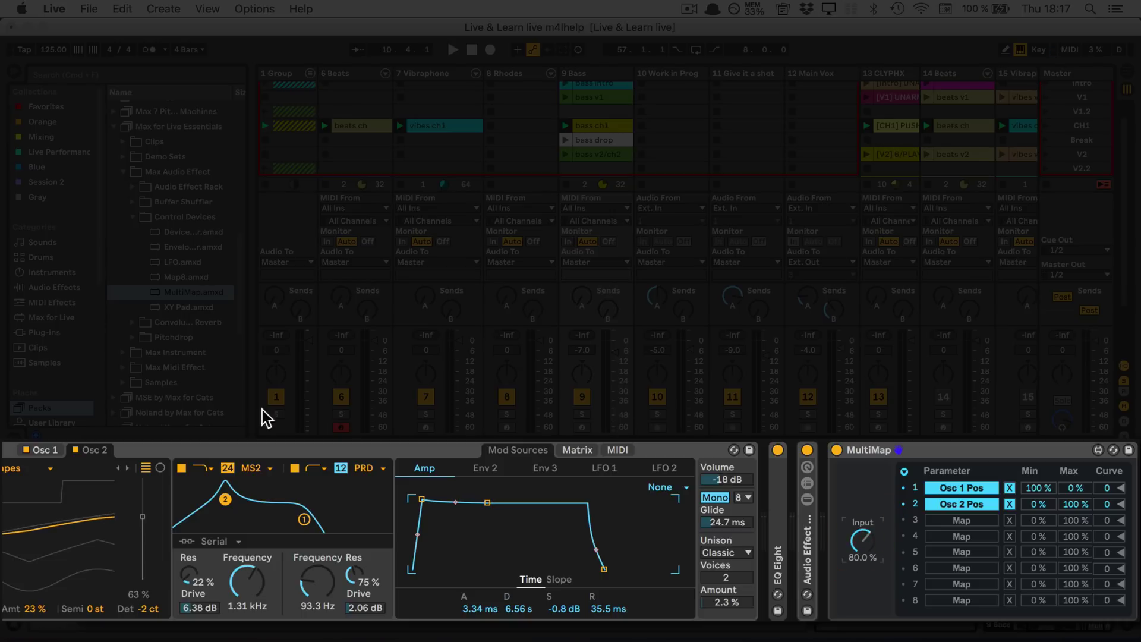
# Step: With Oscillator 1 shown, lower row 1's Min from 100% to 66%
pyautogui.click(38, 446)
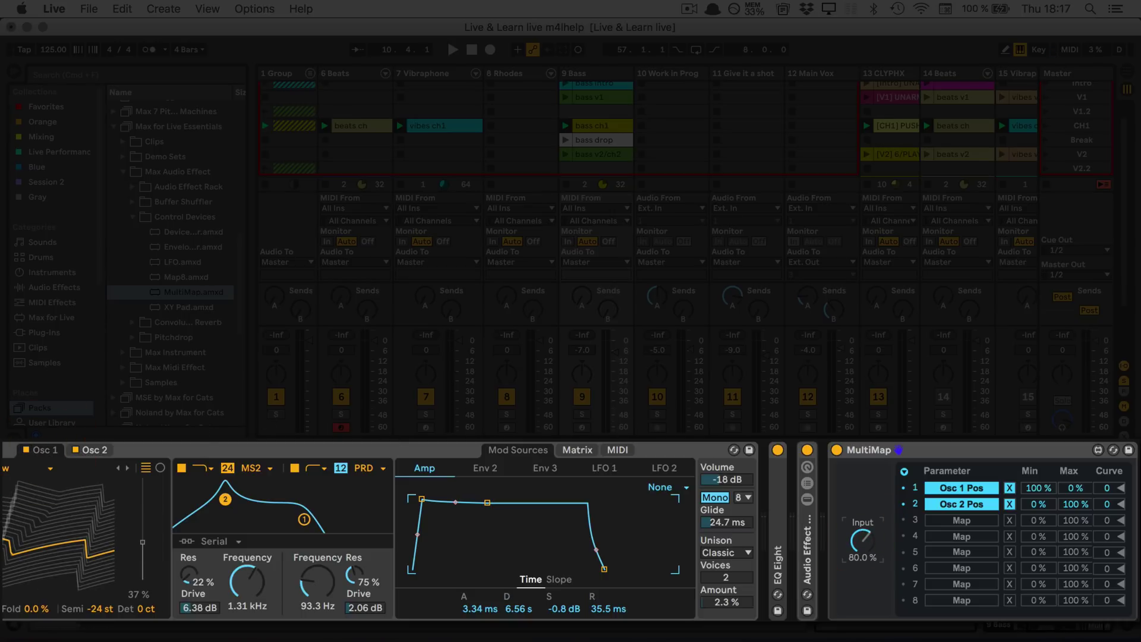
pyautogui.moveTo(1071, 487); pyautogui.dragTo(1070, 487)
pyautogui.moveTo(1036, 486); pyautogui.dragTo(1044, 508)
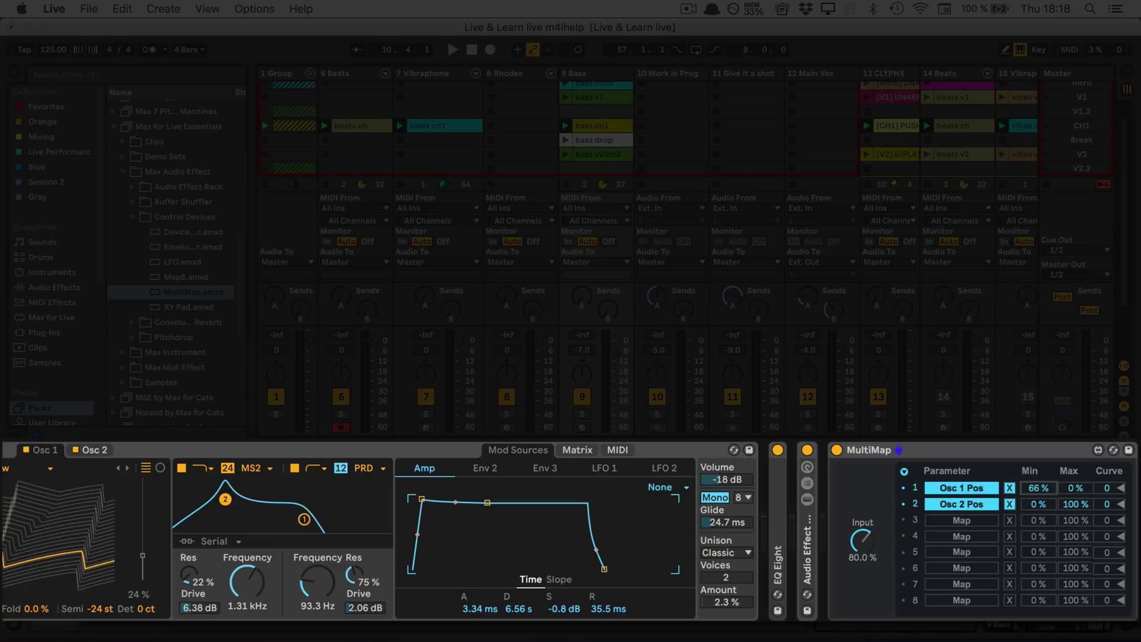
# Step: Map slot 3 to the Filter 1 frequency, sweep the Input to 72% during playback, then open Info View
pyautogui.click(965, 519)
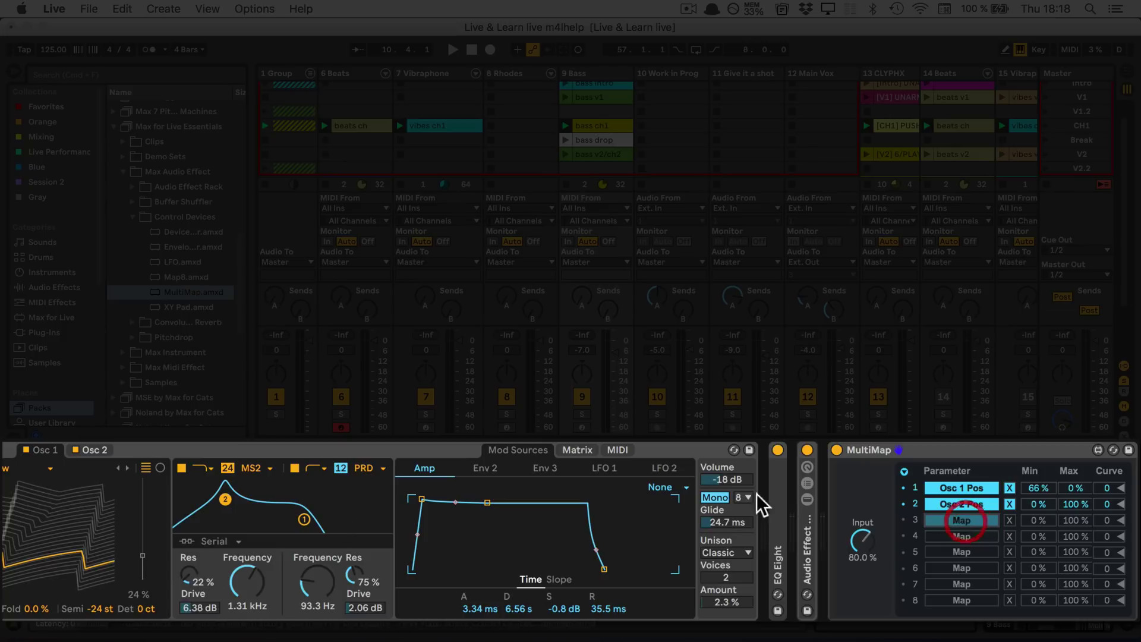
pyautogui.click(248, 602)
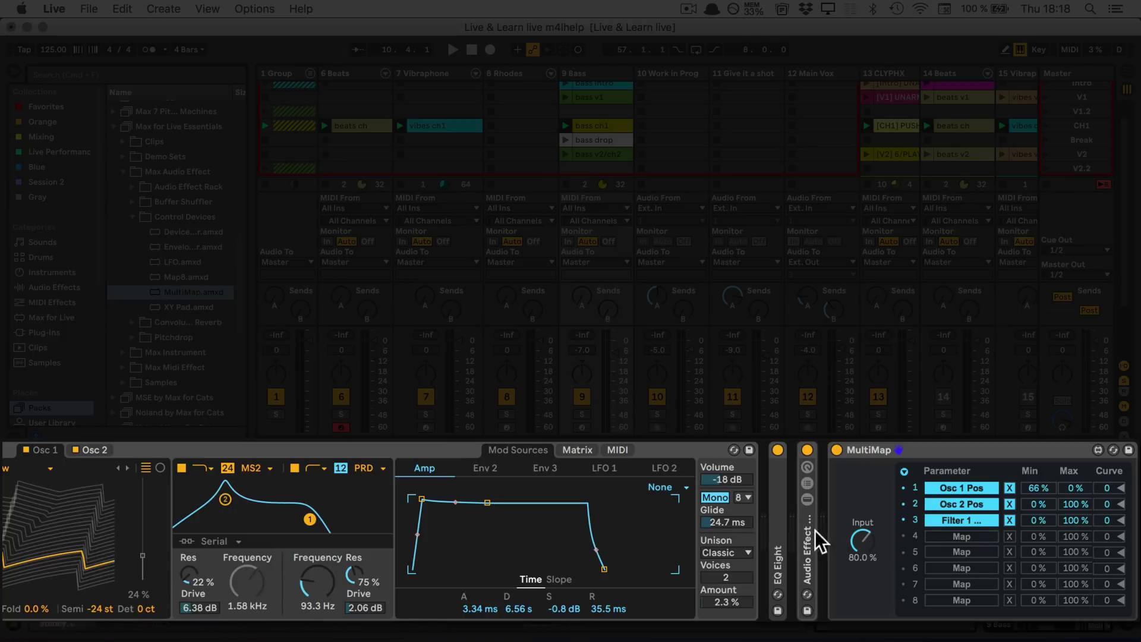
pyautogui.press('space')
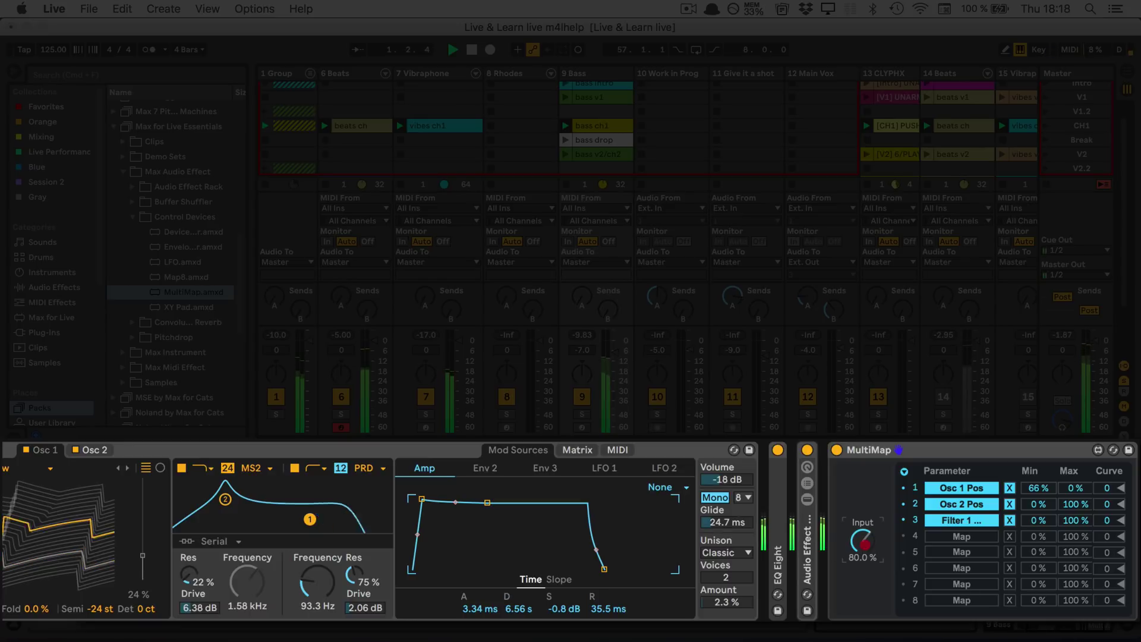
pyautogui.moveTo(864, 543)
pyautogui.mouseDown()
pyautogui.moveTo(880, 515)
pyautogui.moveTo(875, 582)
pyautogui.moveTo(912, 504)
pyautogui.moveTo(894, 590)
pyautogui.moveTo(899, 540)
pyautogui.moveTo(864, 544)
pyautogui.mouseUp()
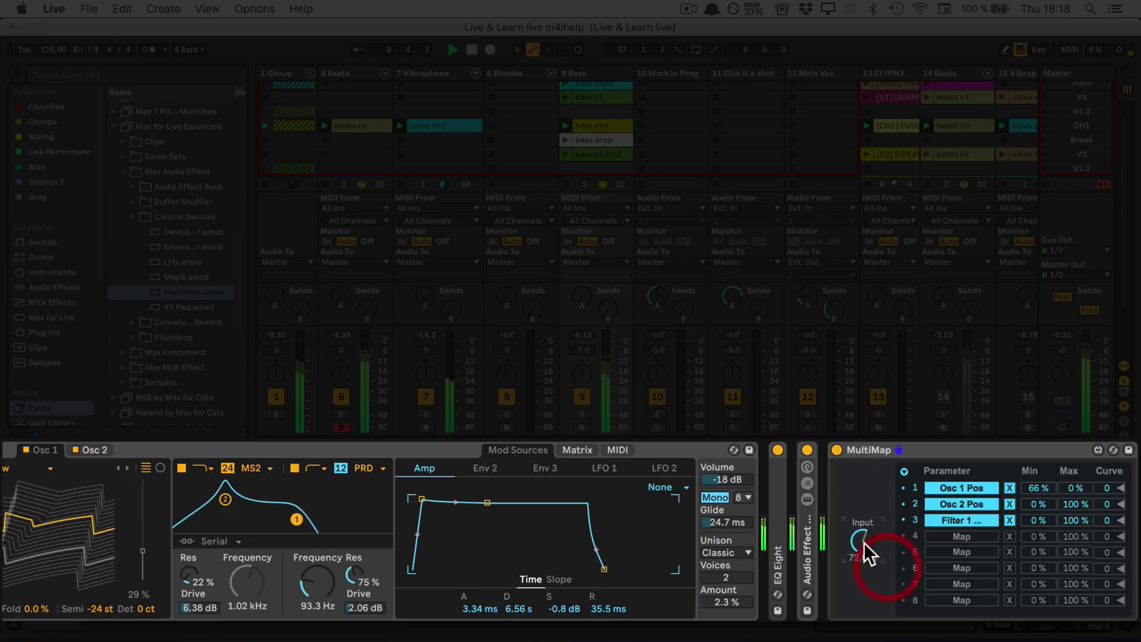
pyautogui.press('space')
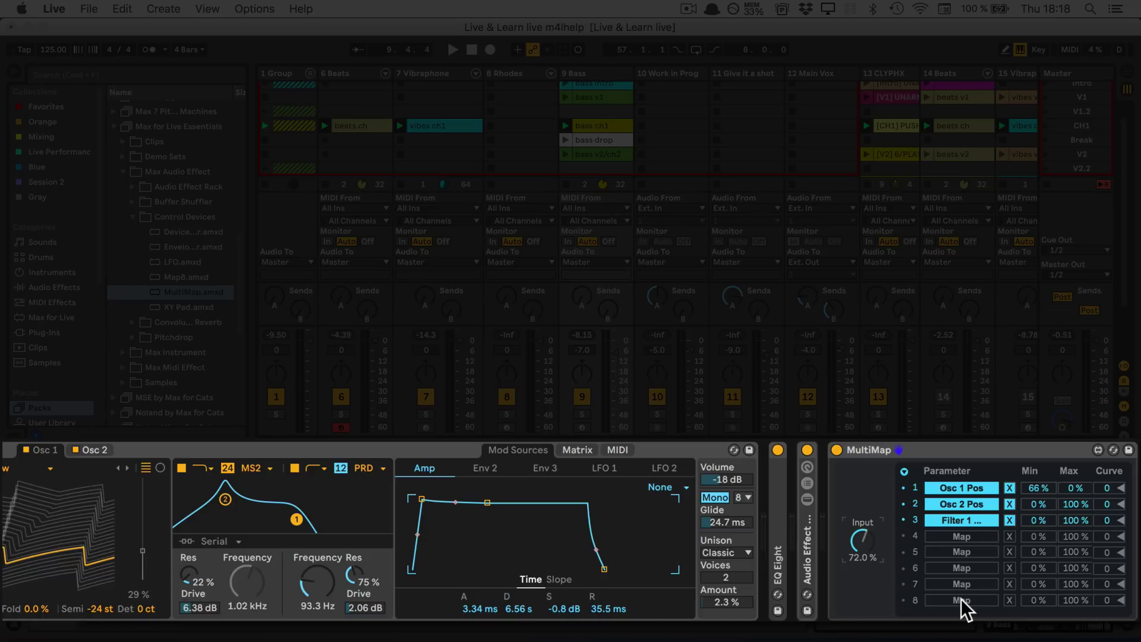
pyautogui.hotkey('shift', '/')
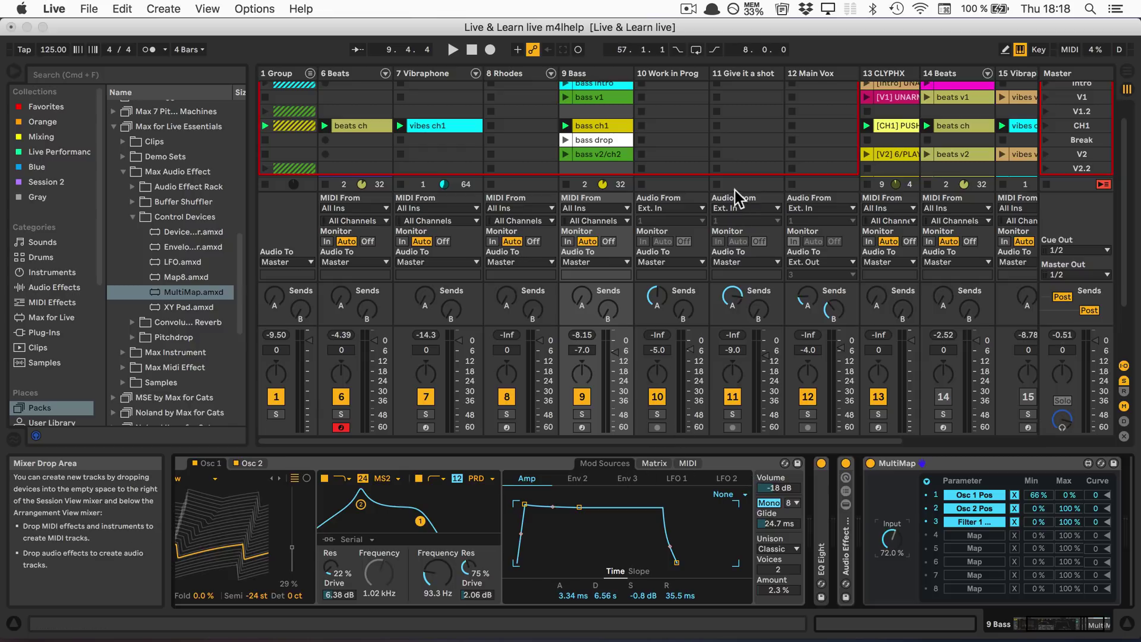
# Step: Add a new MultiMap to the Master chain after Limiter and arm its first slot for mapping
pyautogui.click(1067, 70)
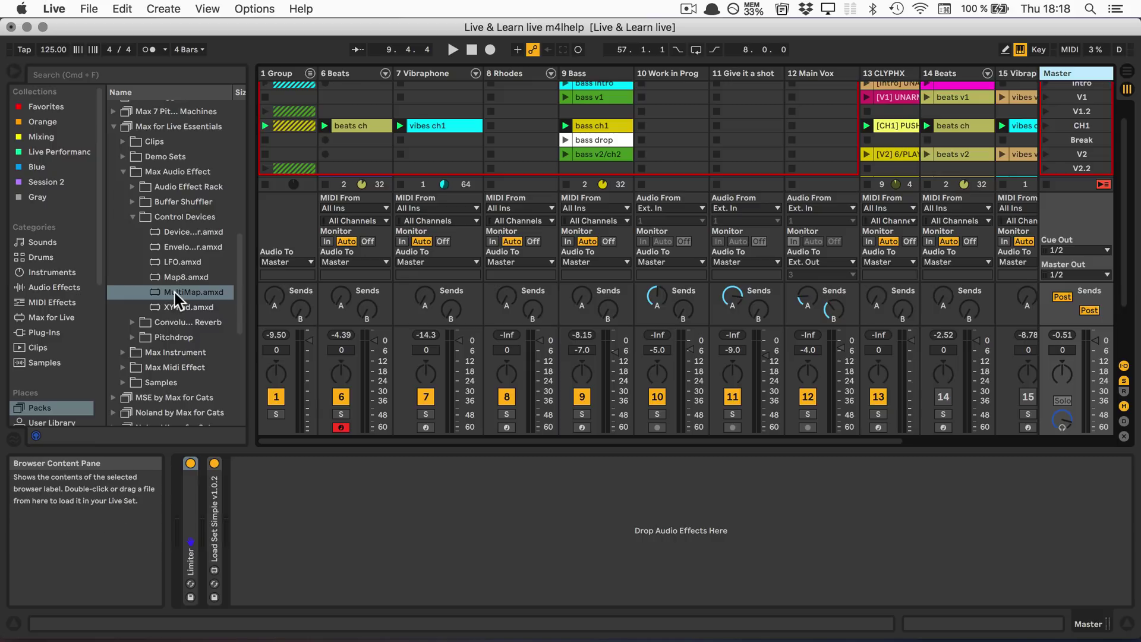
pyautogui.moveTo(174, 292); pyautogui.dragTo(312, 512)
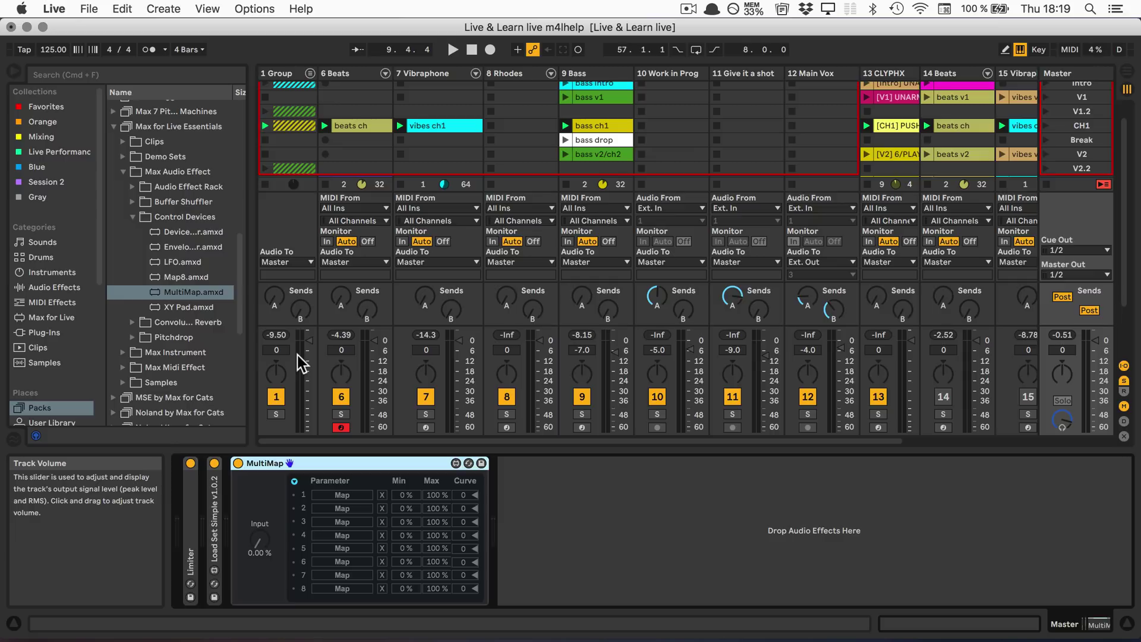
pyautogui.click(342, 495)
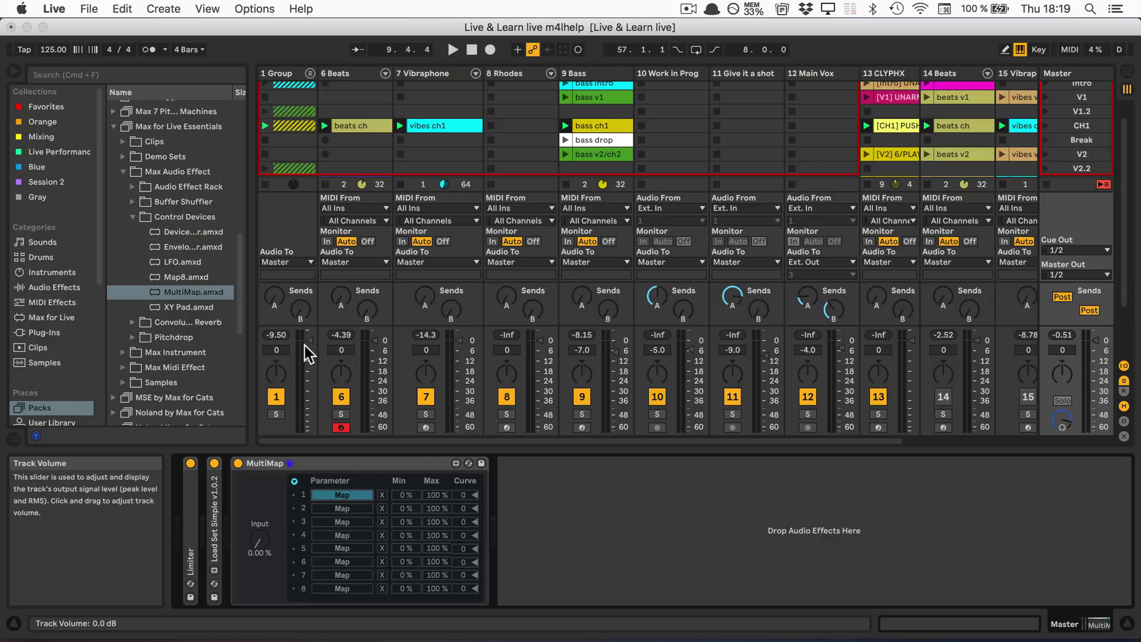
# Step: Assign the Group, Beats, Vibraphone and Rhodes track volumes to MultiMap slots 1–4
pyautogui.moveTo(309, 340); pyautogui.dragTo(309, 433)
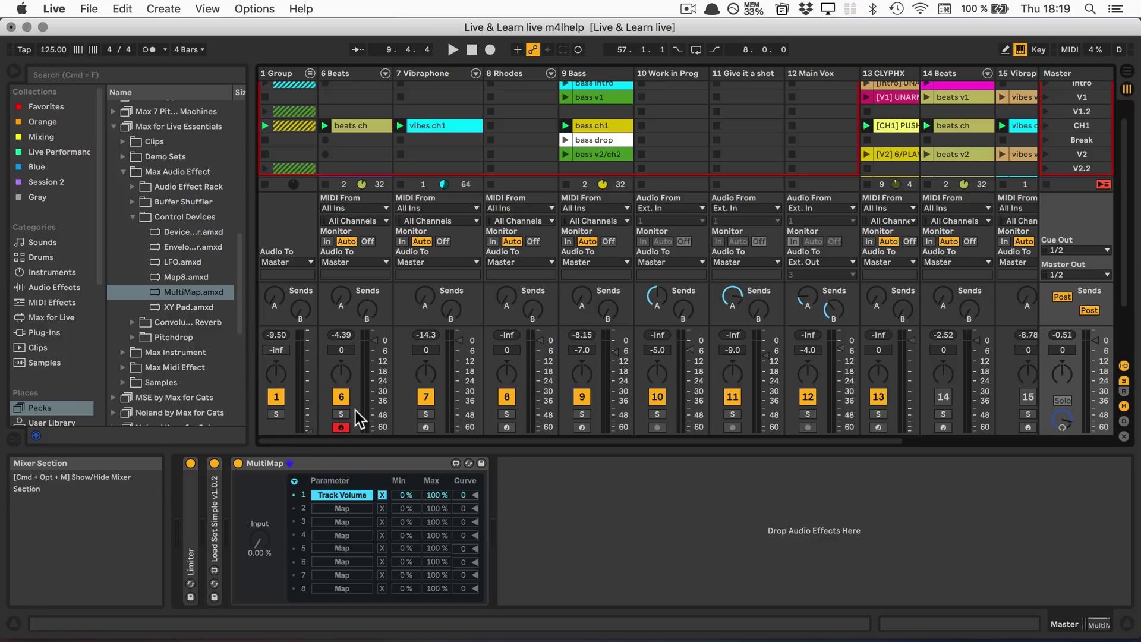
pyautogui.click(355, 508)
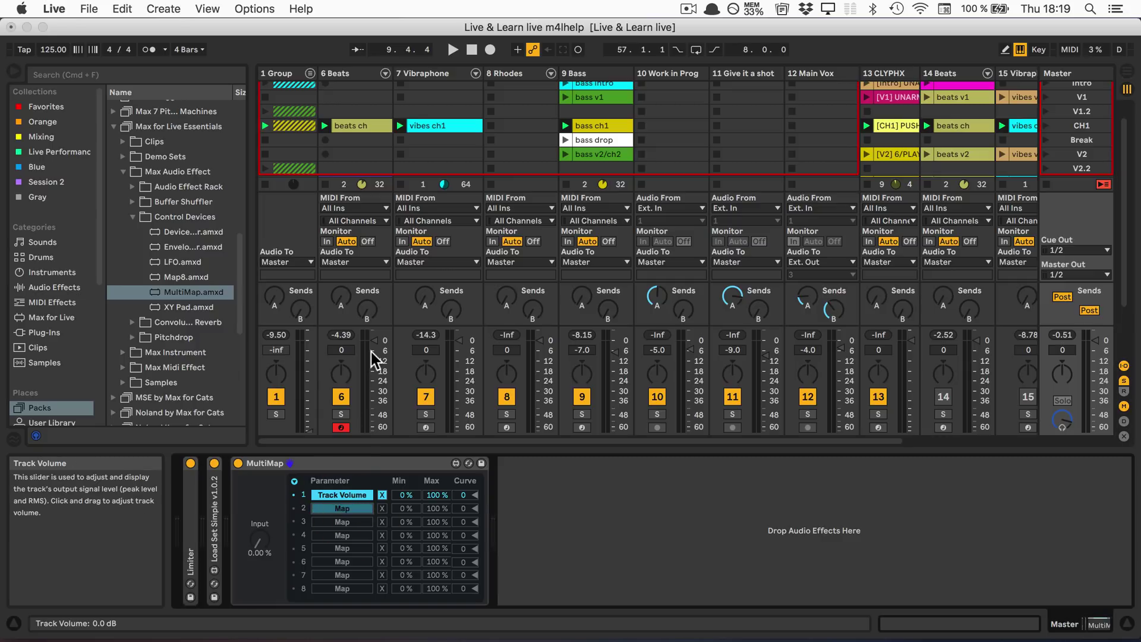
pyautogui.moveTo(376, 348); pyautogui.dragTo(372, 447)
pyautogui.click(357, 523)
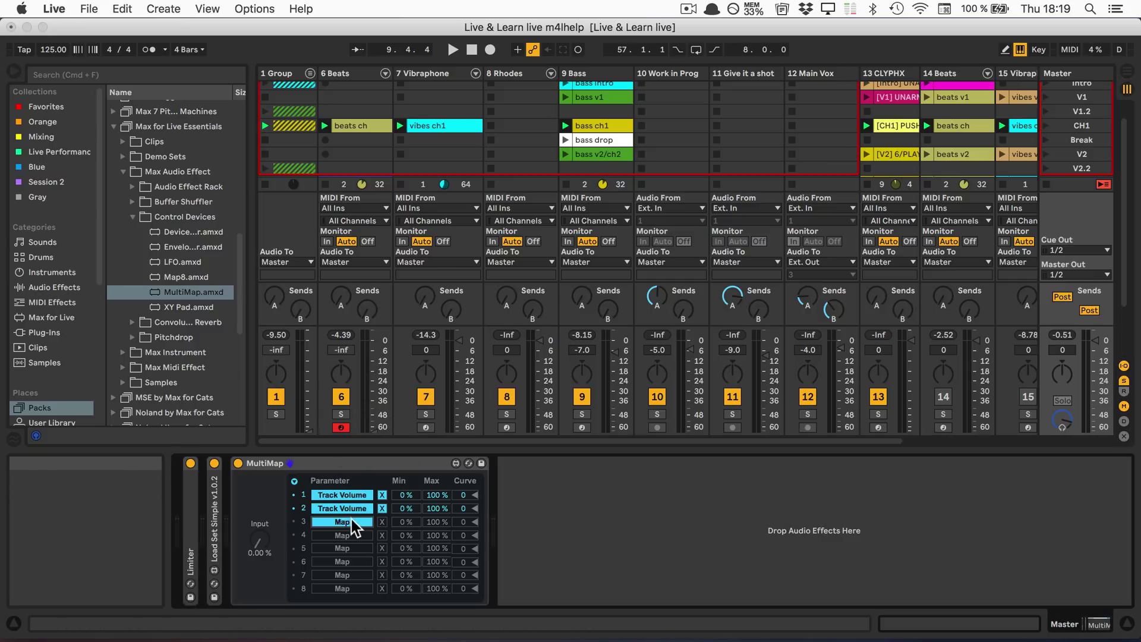
pyautogui.moveTo(450, 345); pyautogui.dragTo(458, 431)
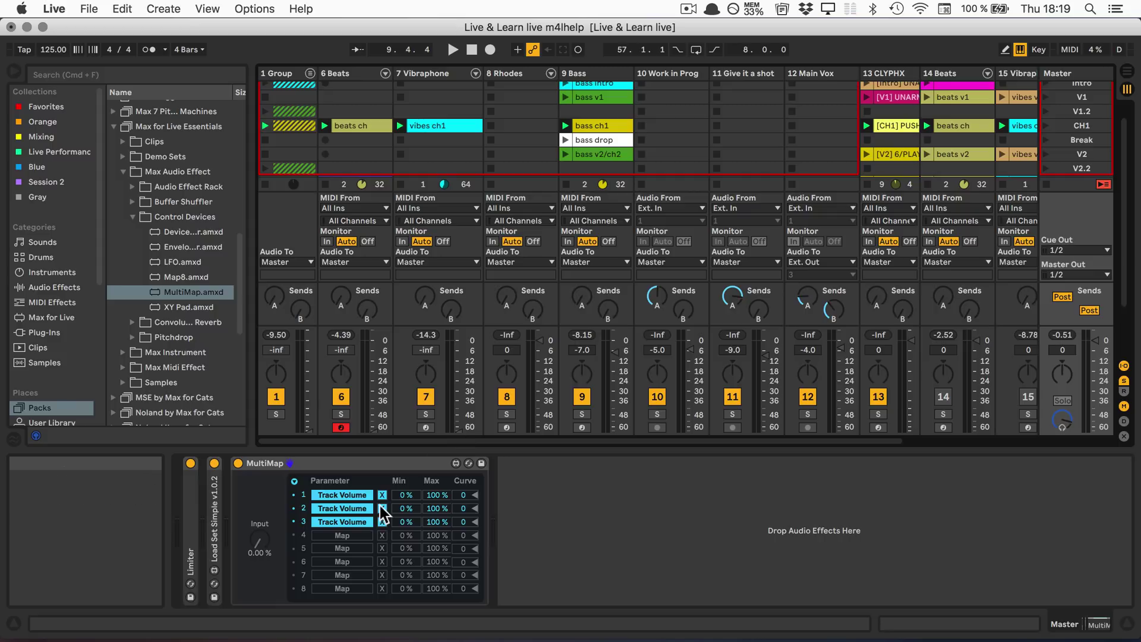
pyautogui.click(342, 535)
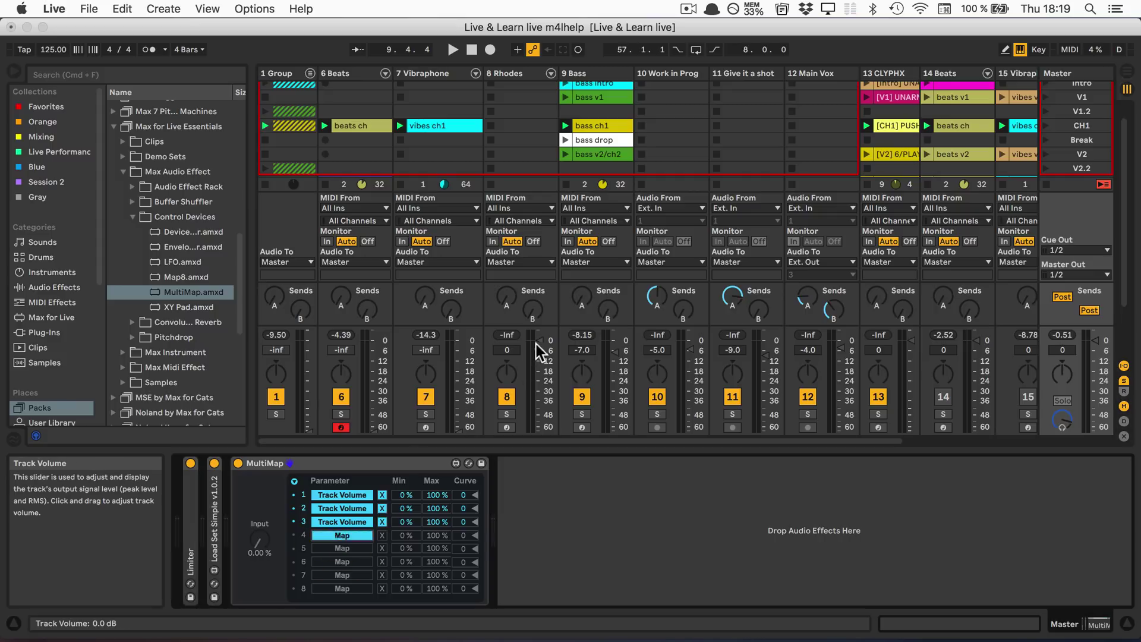
pyautogui.moveTo(536, 344); pyautogui.dragTo(540, 433)
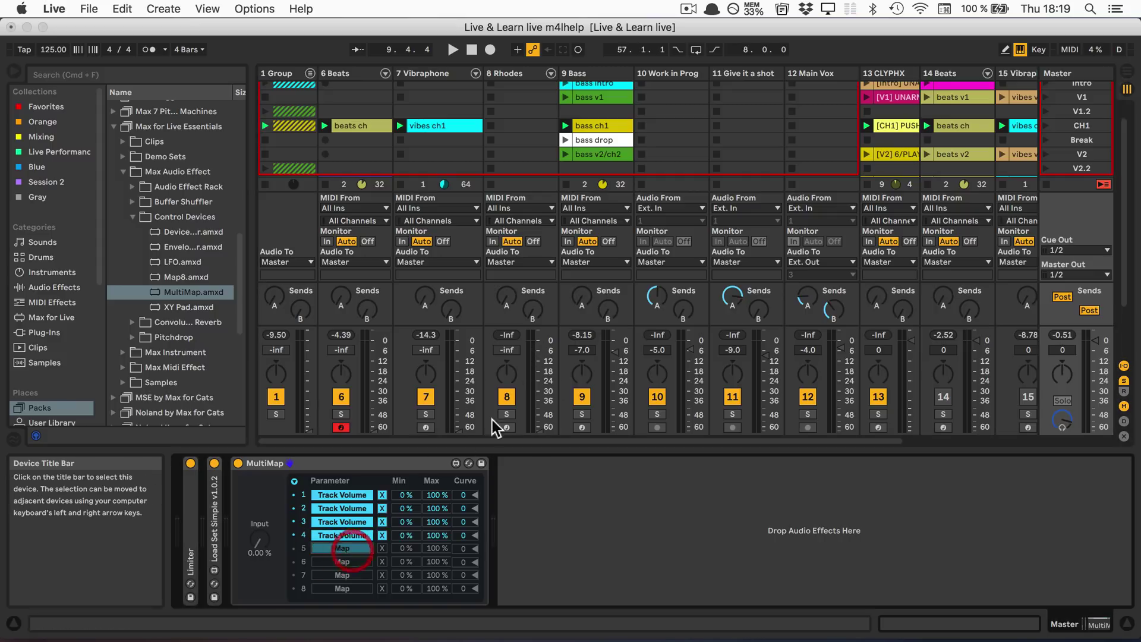
# Step: Assign the Bass, Work in Prog and Give it a shot track volumes to slots 5–7
pyautogui.click(343, 548)
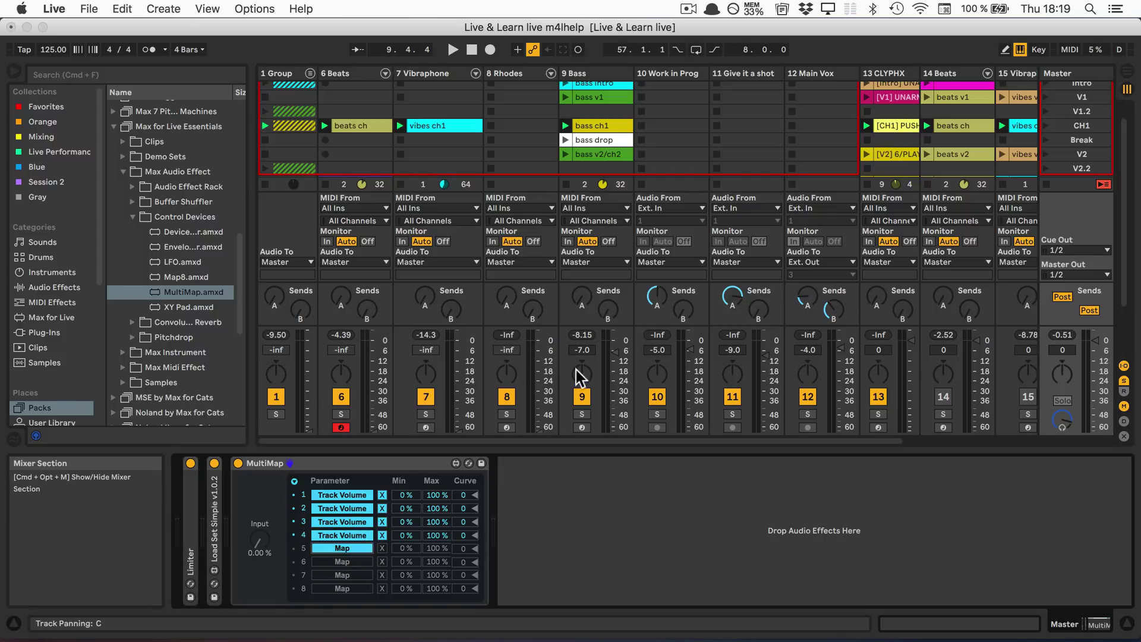
pyautogui.click(615, 352)
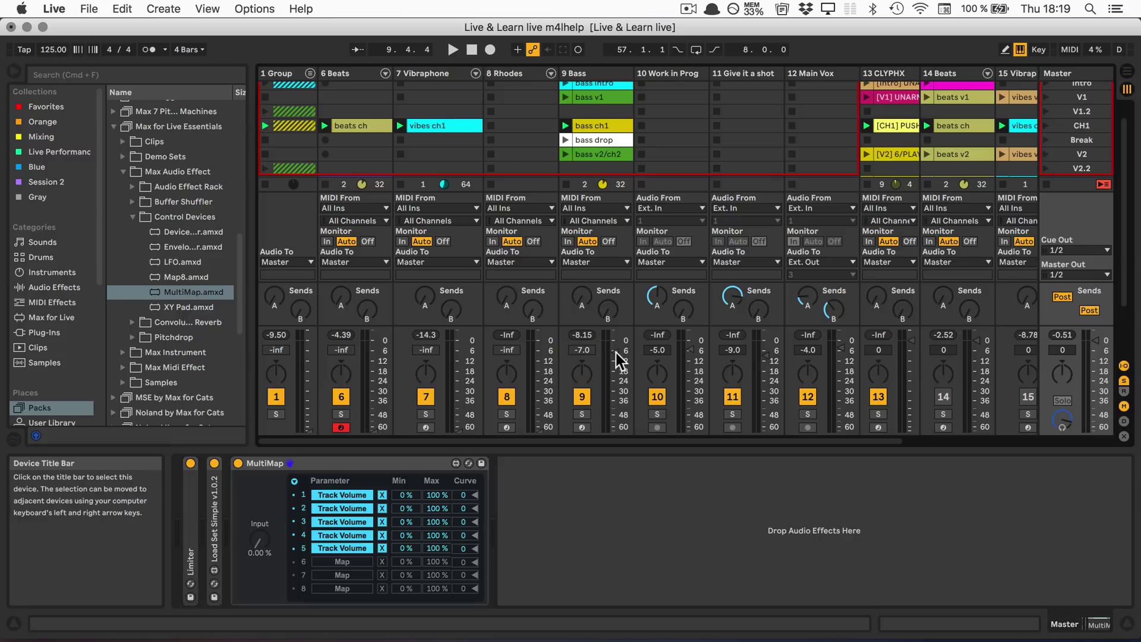
pyautogui.click(341, 560)
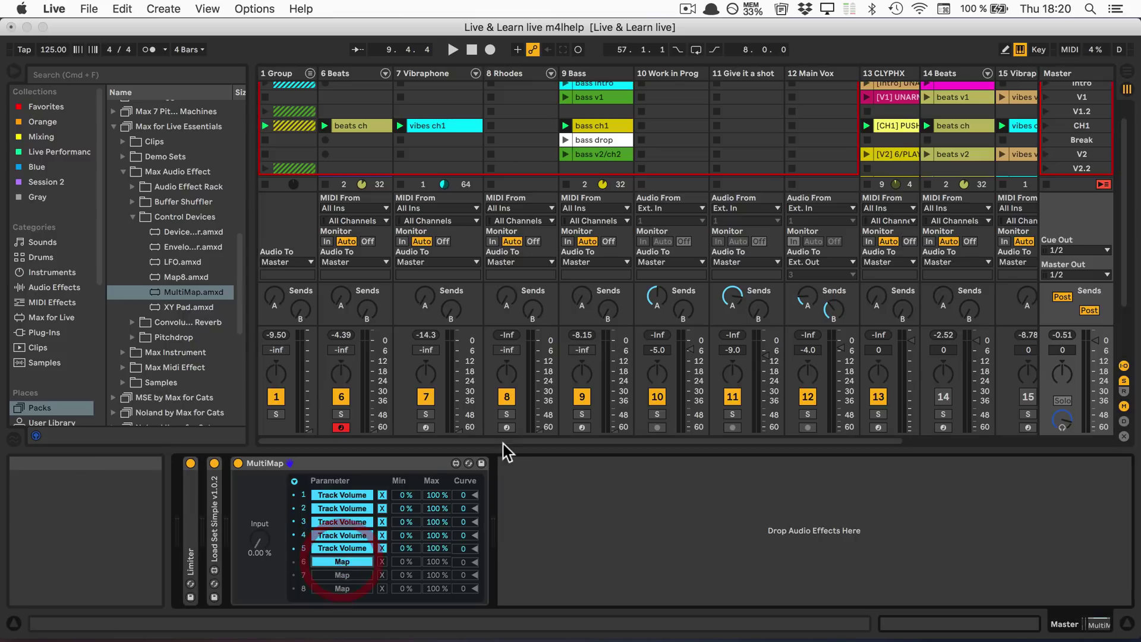
pyautogui.click(689, 347)
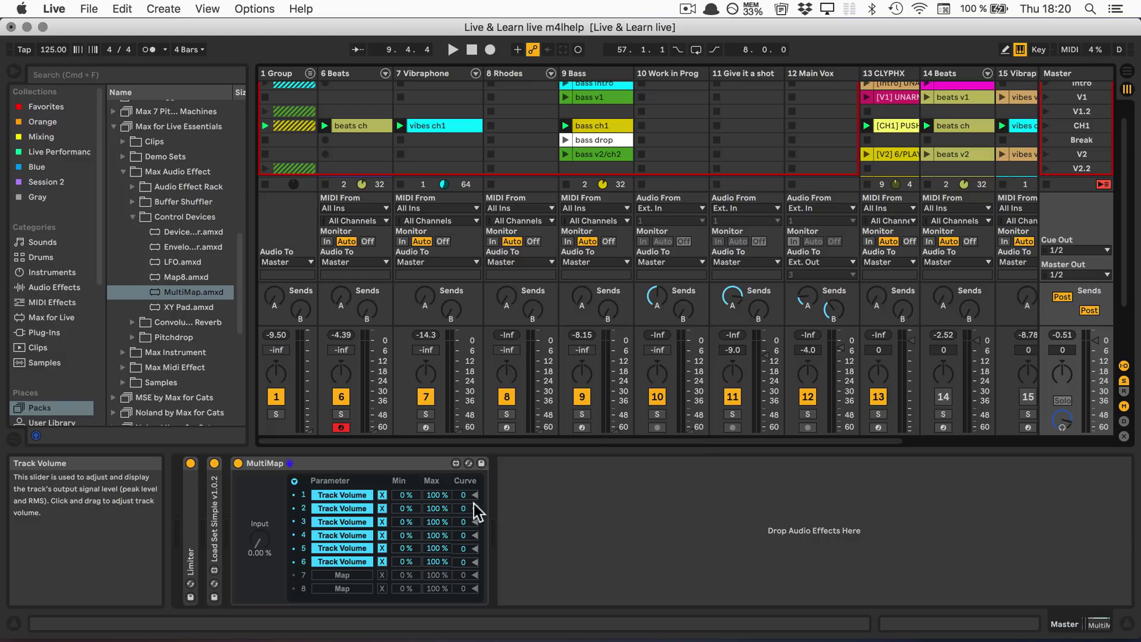
pyautogui.click(343, 574)
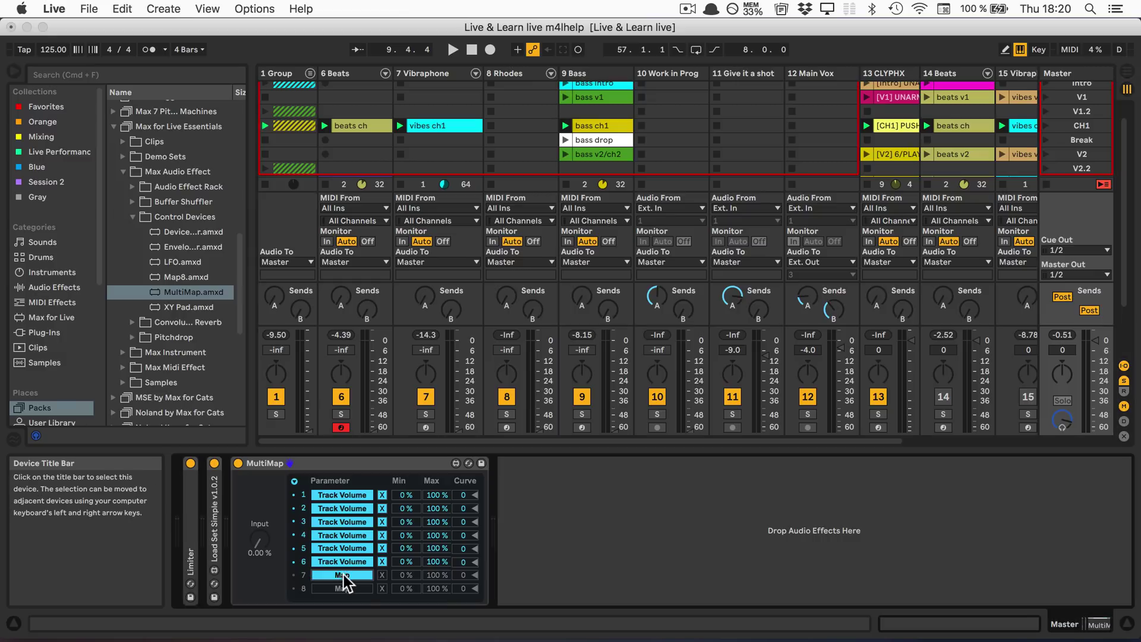
pyautogui.click(768, 360)
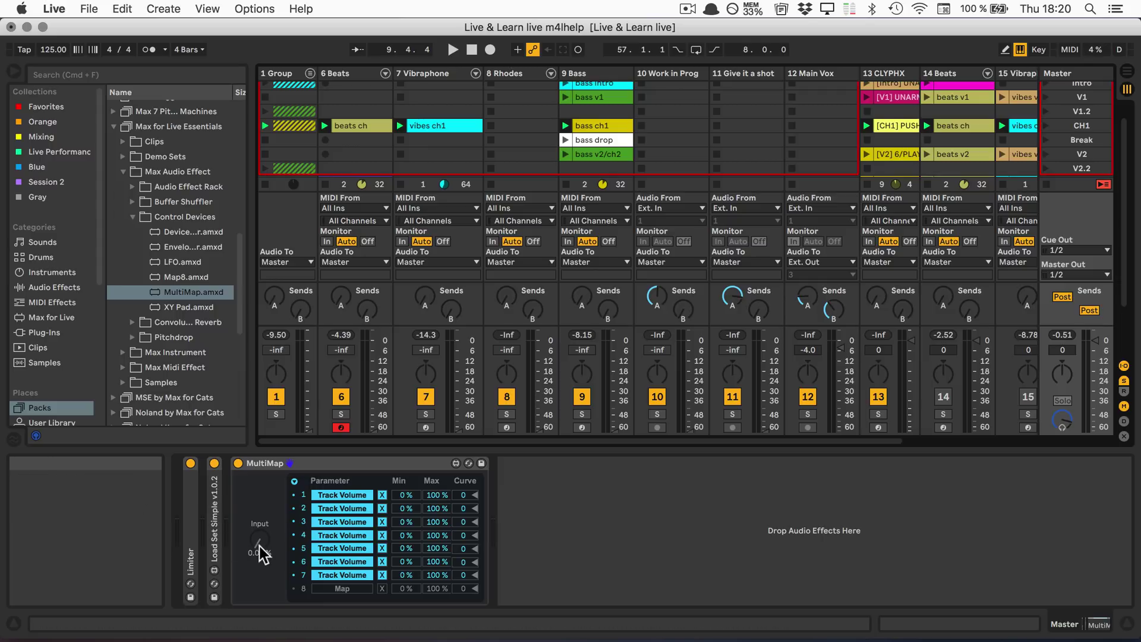
# Step: Raise the Input to 127% and cap slot maximums at 85% (slots 1–4), then 63%, 72% and 62%
pyautogui.moveTo(258, 540); pyautogui.dragTo(258, 493)
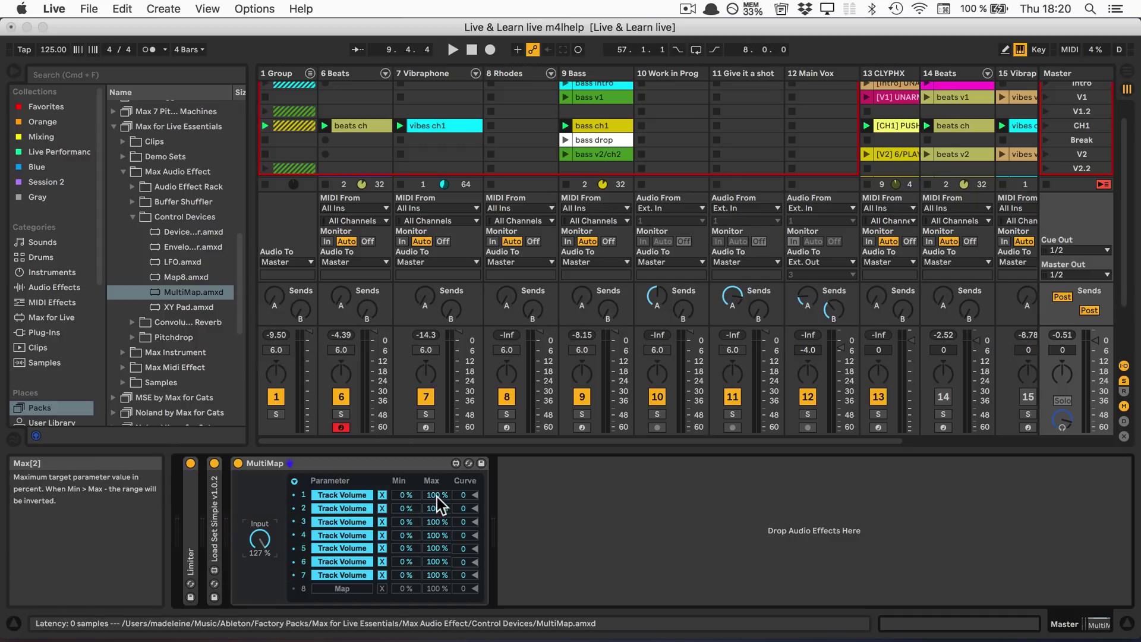
pyautogui.moveTo(437, 497)
pyautogui.mouseDown()
pyautogui.moveTo(435, 510)
pyautogui.moveTo(437, 494)
pyautogui.mouseUp()
pyautogui.moveTo(434, 506); pyautogui.dragTo(442, 572)
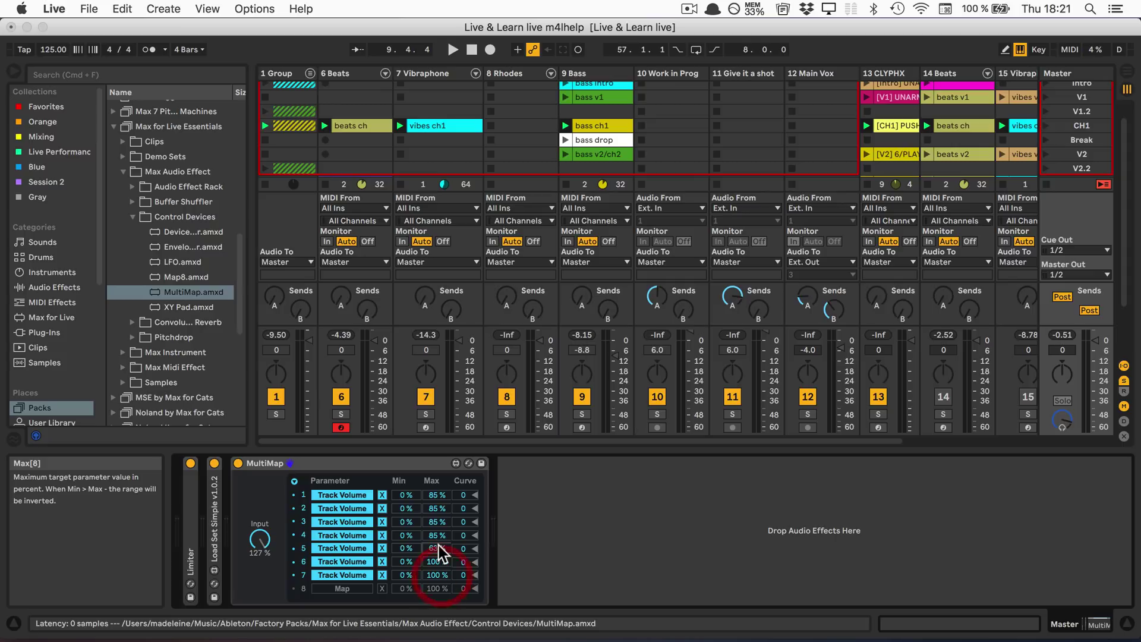
pyautogui.moveTo(441, 562); pyautogui.dragTo(447, 591)
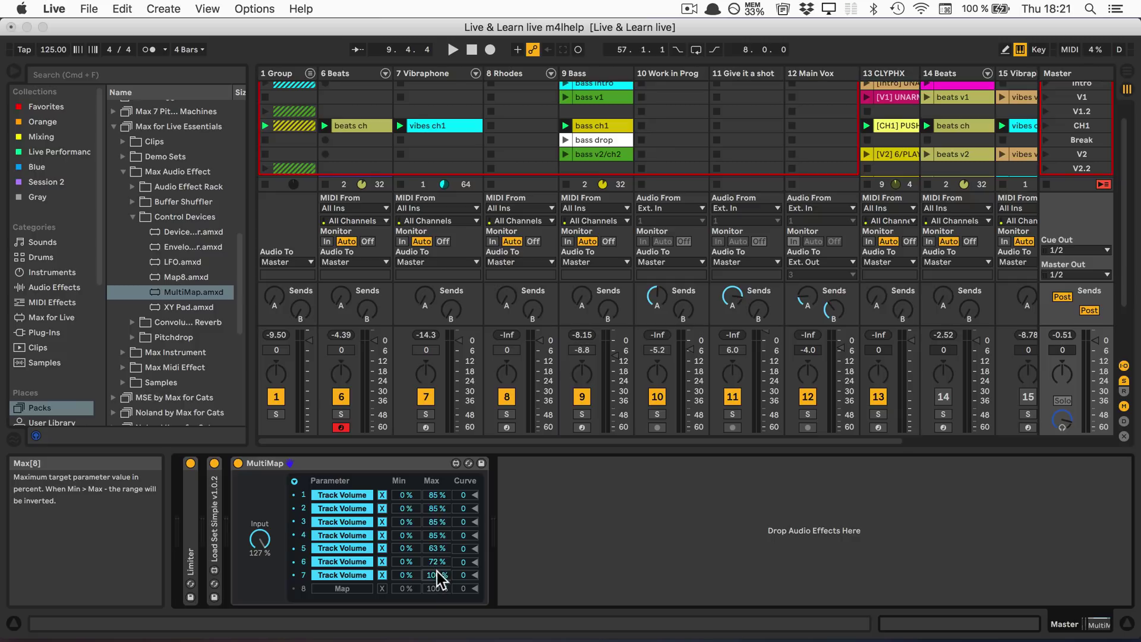
pyautogui.moveTo(437, 574); pyautogui.dragTo(433, 604)
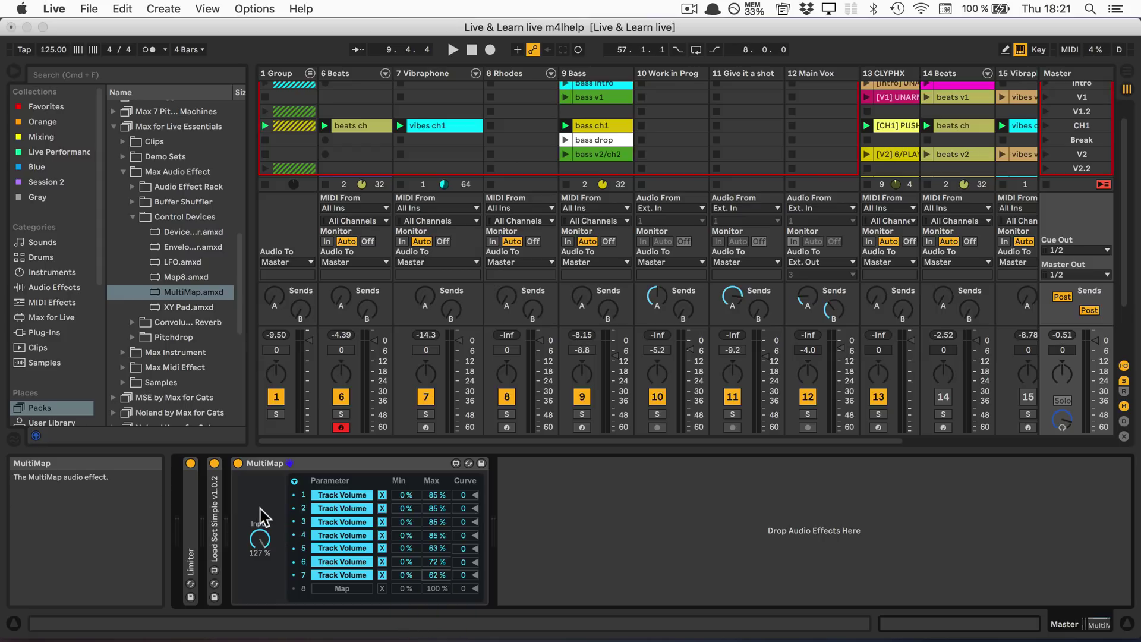
# Step: Play the set, sweep the Master MultiMap Input down to 0% and back up to 126%, then stop
pyautogui.press('space')
pyautogui.moveTo(260, 537); pyautogui.dragTo(237, 636)
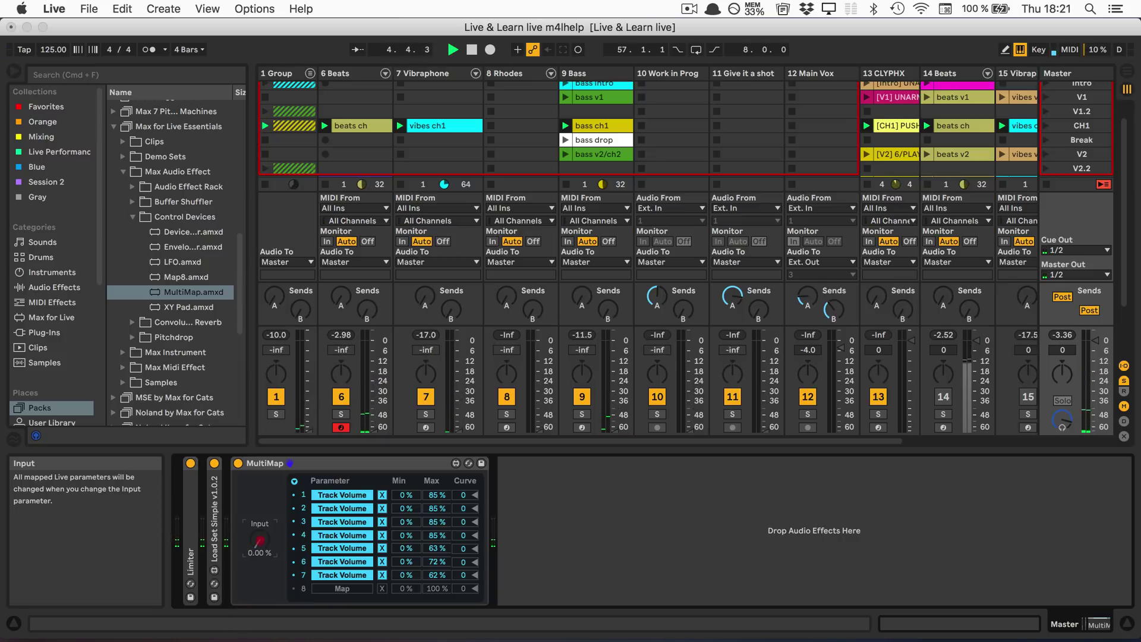
pyautogui.moveTo(259, 539); pyautogui.dragTo(291, 358)
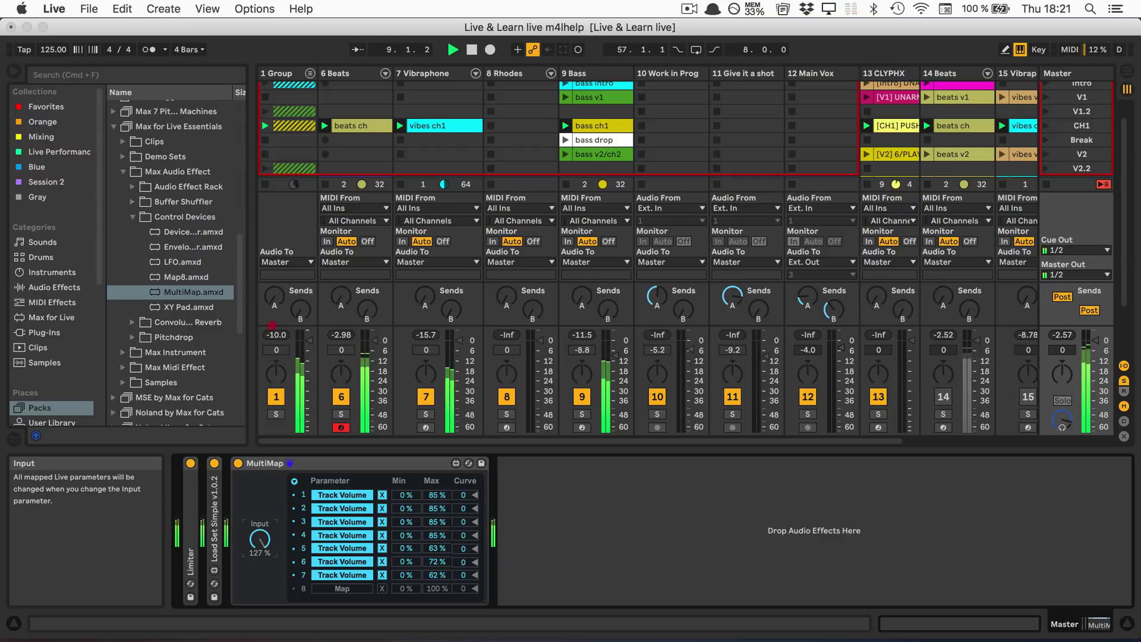
pyautogui.moveTo(260, 539); pyautogui.dragTo(259, 542)
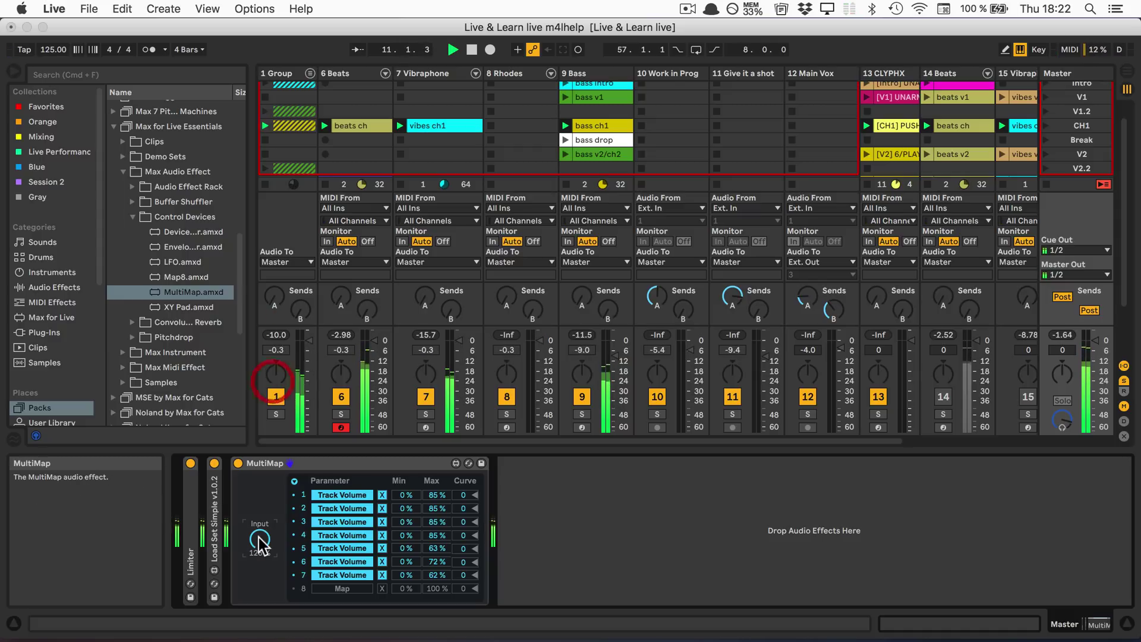
pyautogui.press('space')
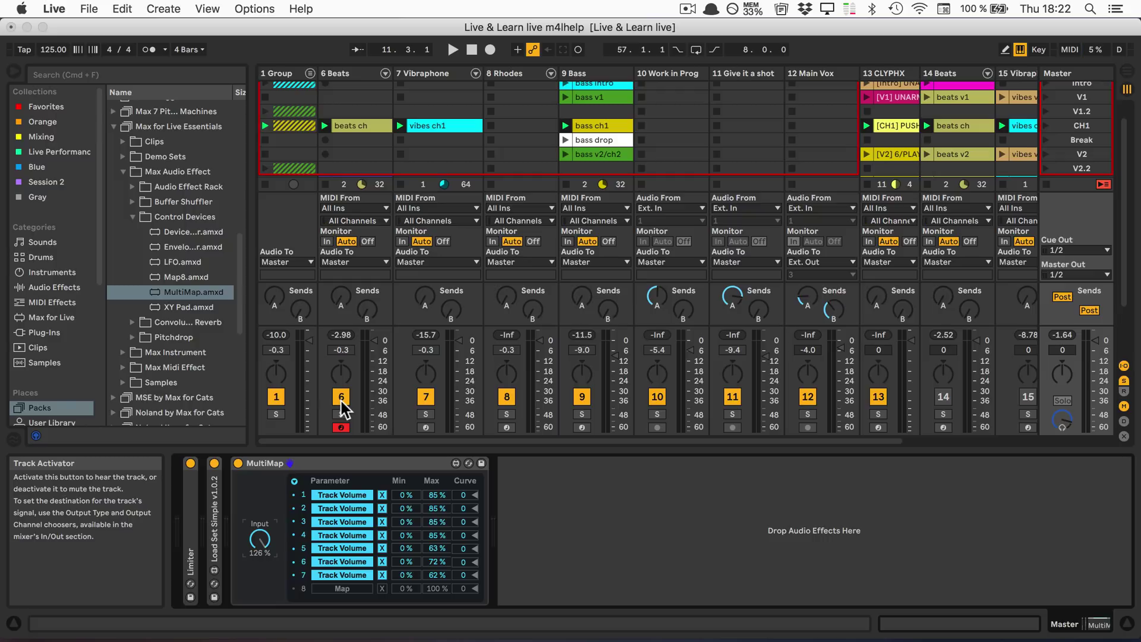
pyautogui.click(426, 397)
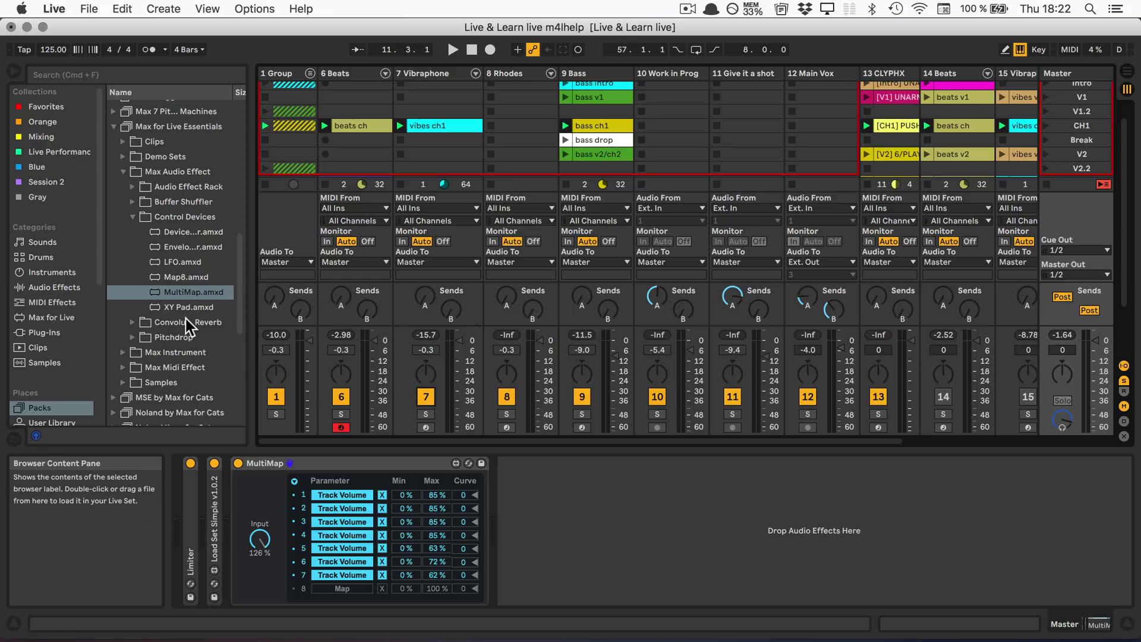
# Step: Drop Map8.amxd from the browser at the start of the Master chain, before the Limiter
pyautogui.click(190, 277)
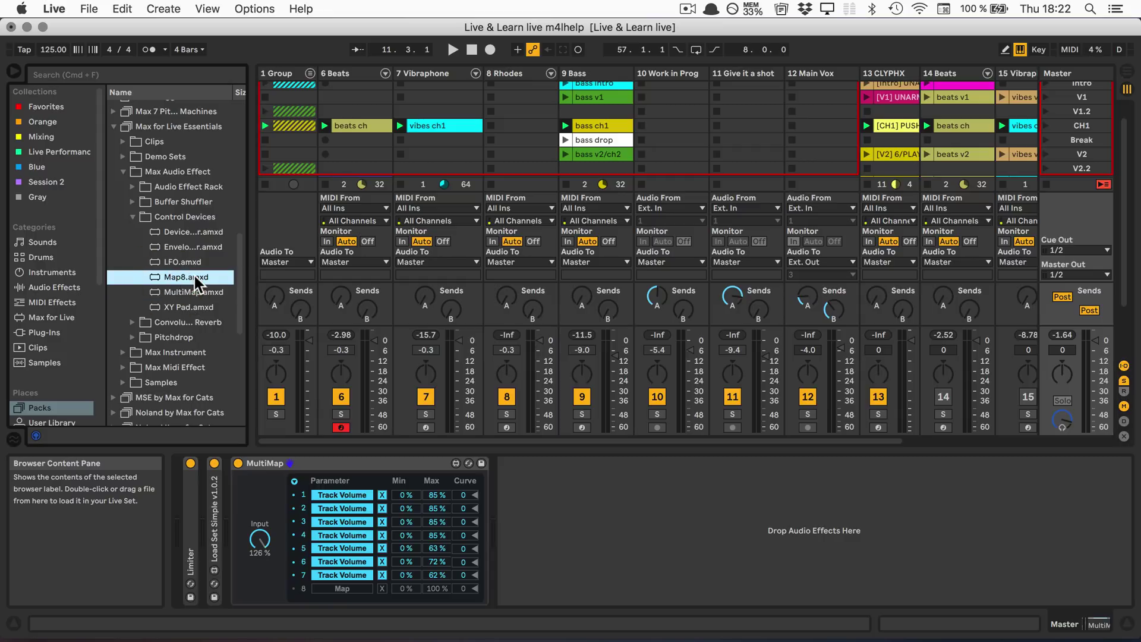
pyautogui.moveTo(196, 277); pyautogui.dragTo(181, 480)
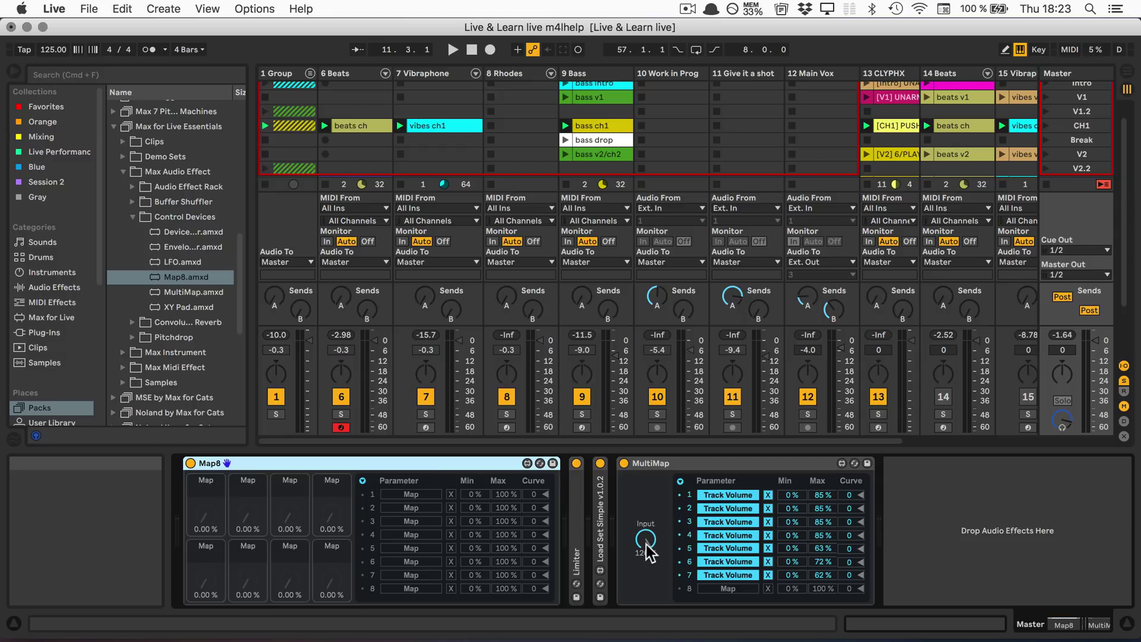
# Step: Map Map8 knob 1 to the Master MultiMap Input and knob 2 to the Bass MultiMap Input, then play
pyautogui.click(399, 495)
pyautogui.click(642, 540)
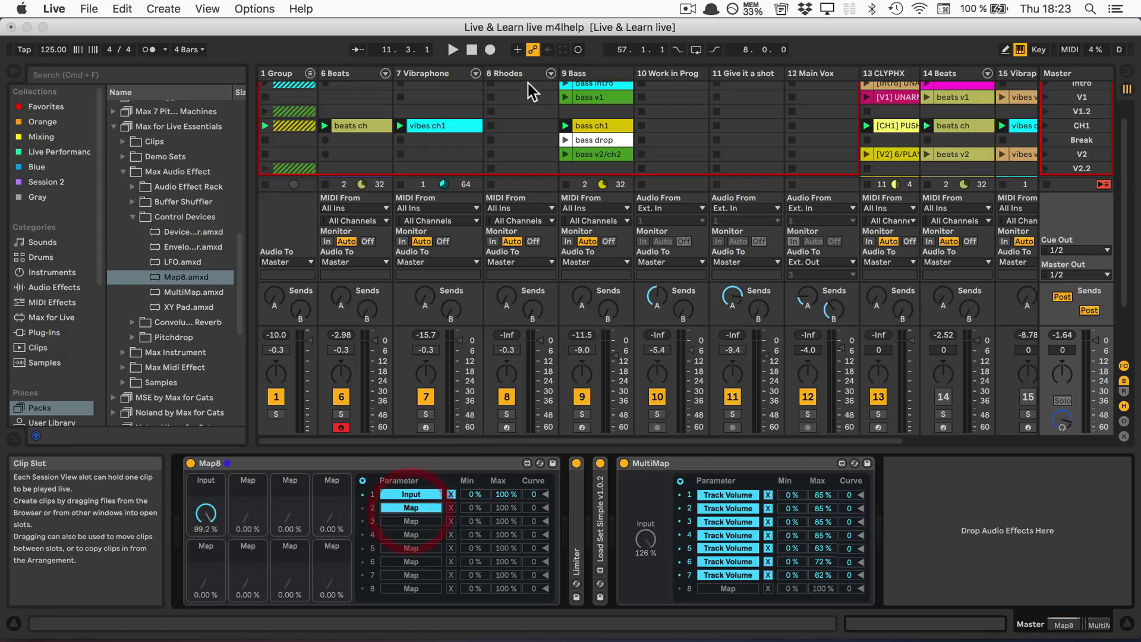
pyautogui.click(583, 76)
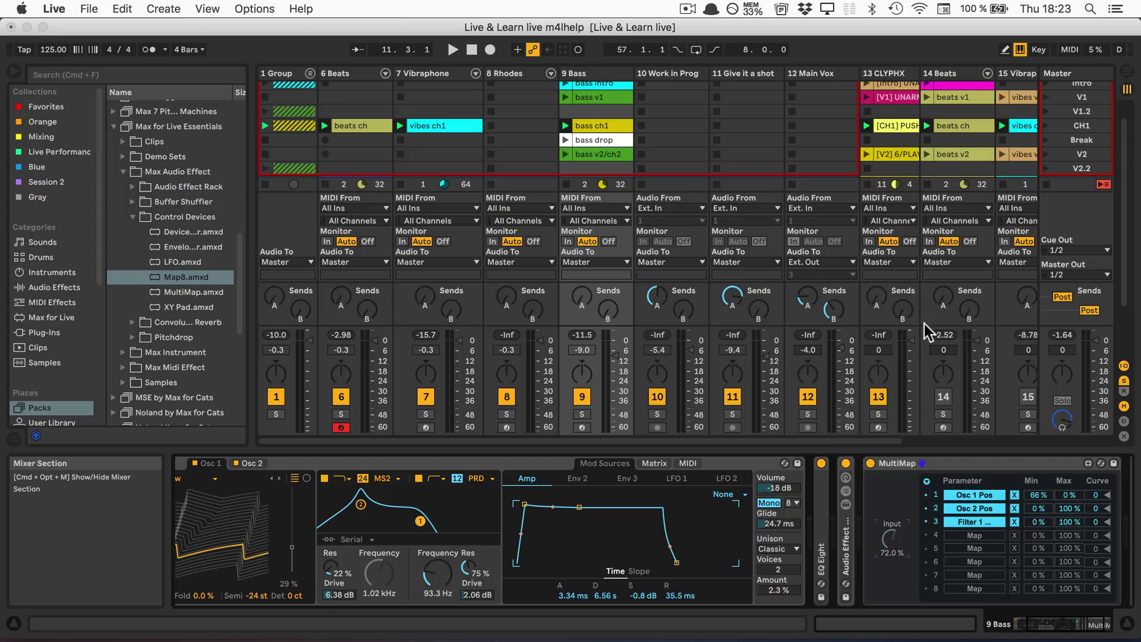
pyautogui.click(1074, 72)
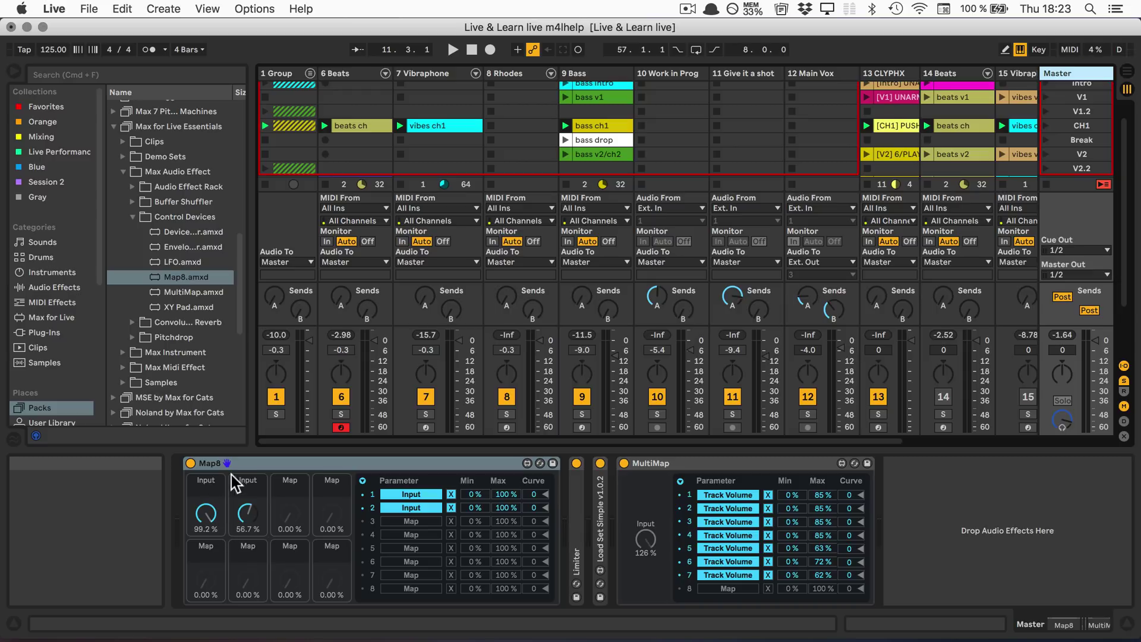
pyautogui.click(242, 461)
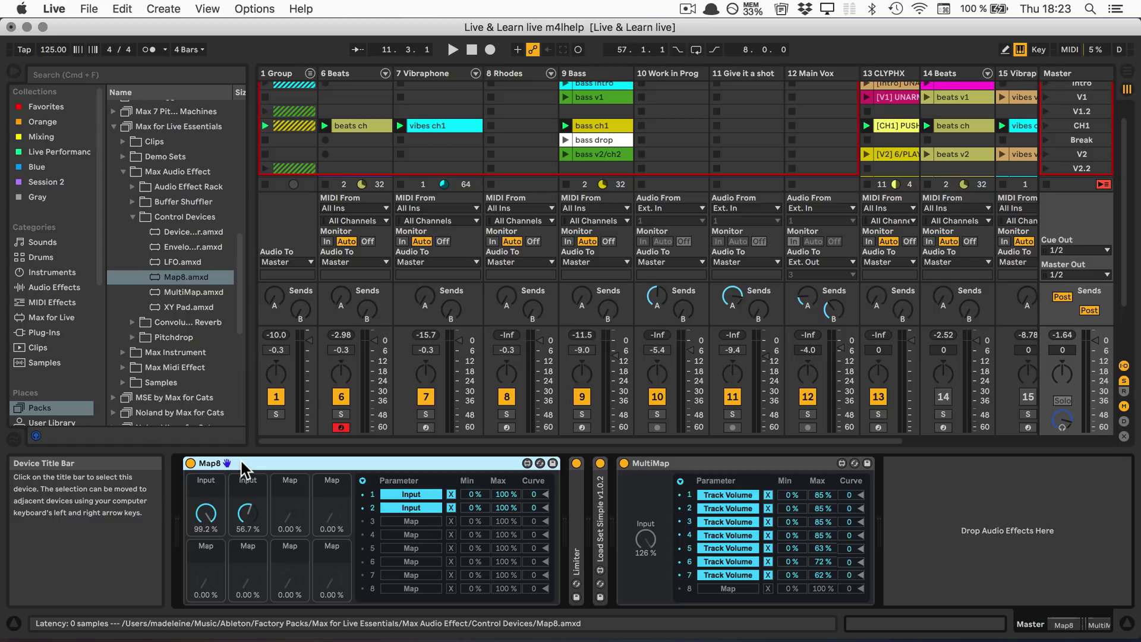
pyautogui.press('space')
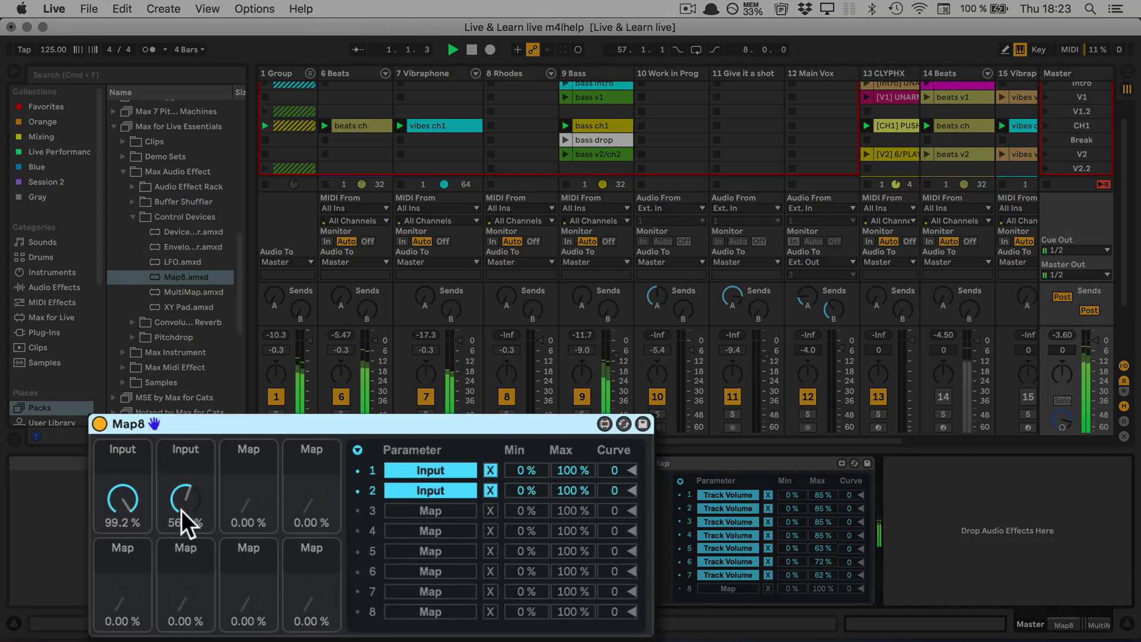
# Step: During playback, turn the second Map8 knob to 48% and the first down to about 3%
pyautogui.moveTo(181, 501)
pyautogui.mouseDown()
pyautogui.moveTo(158, 522)
pyautogui.moveTo(148, 565)
pyautogui.moveTo(210, 455)
pyautogui.moveTo(176, 519)
pyautogui.moveTo(236, 460)
pyautogui.moveTo(175, 522)
pyautogui.moveTo(225, 463)
pyautogui.mouseUp()
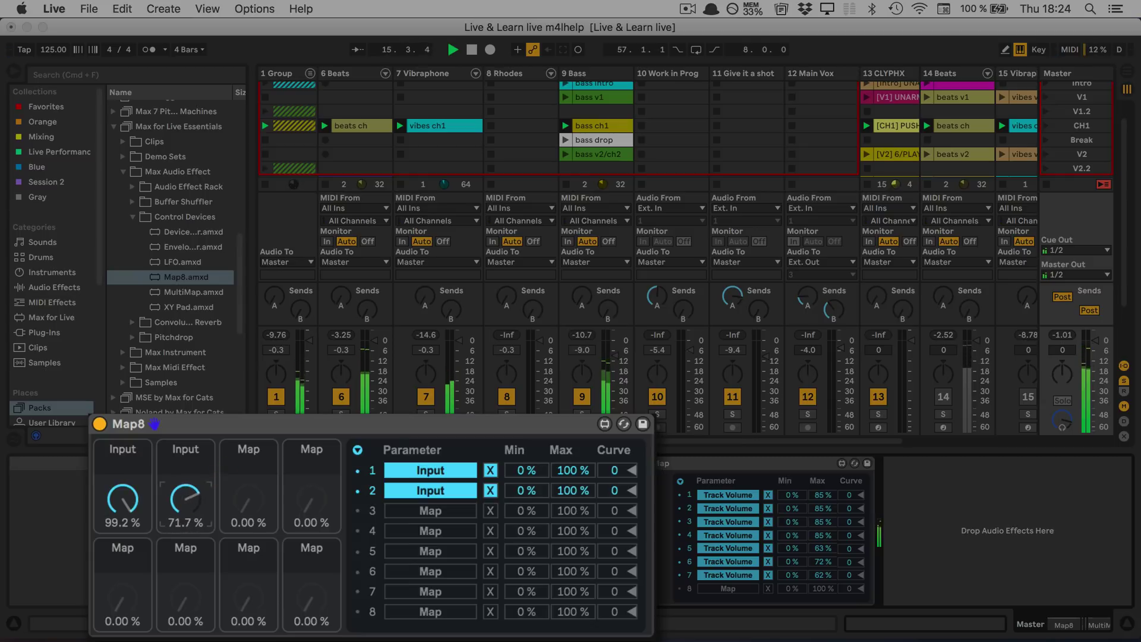
pyautogui.click(118, 496)
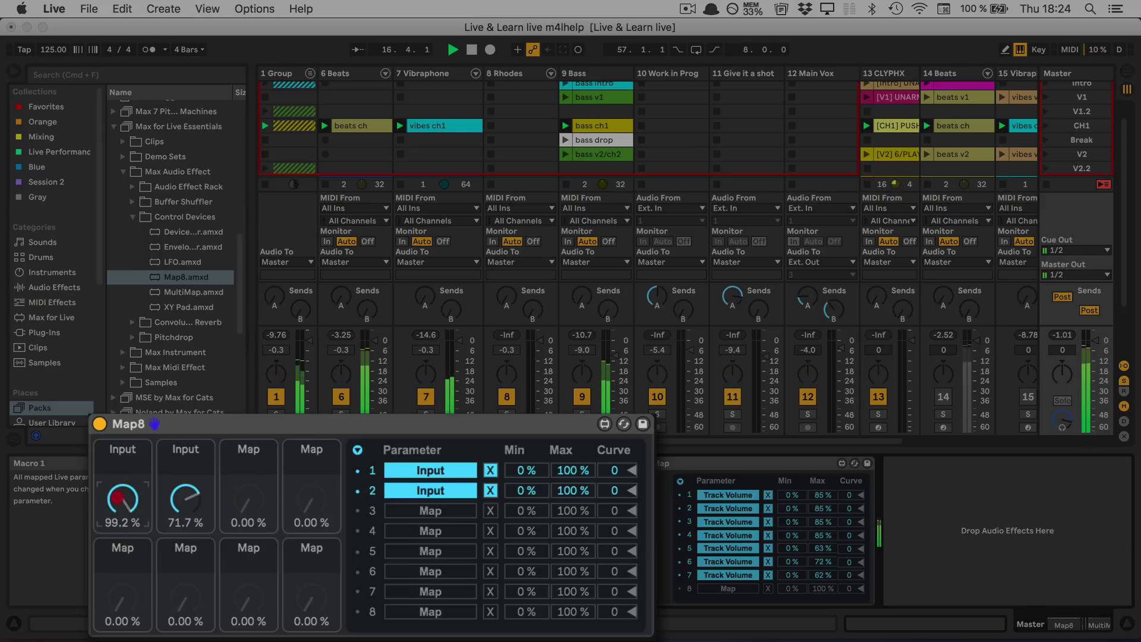
pyautogui.moveTo(118, 496); pyautogui.dragTo(83, 616)
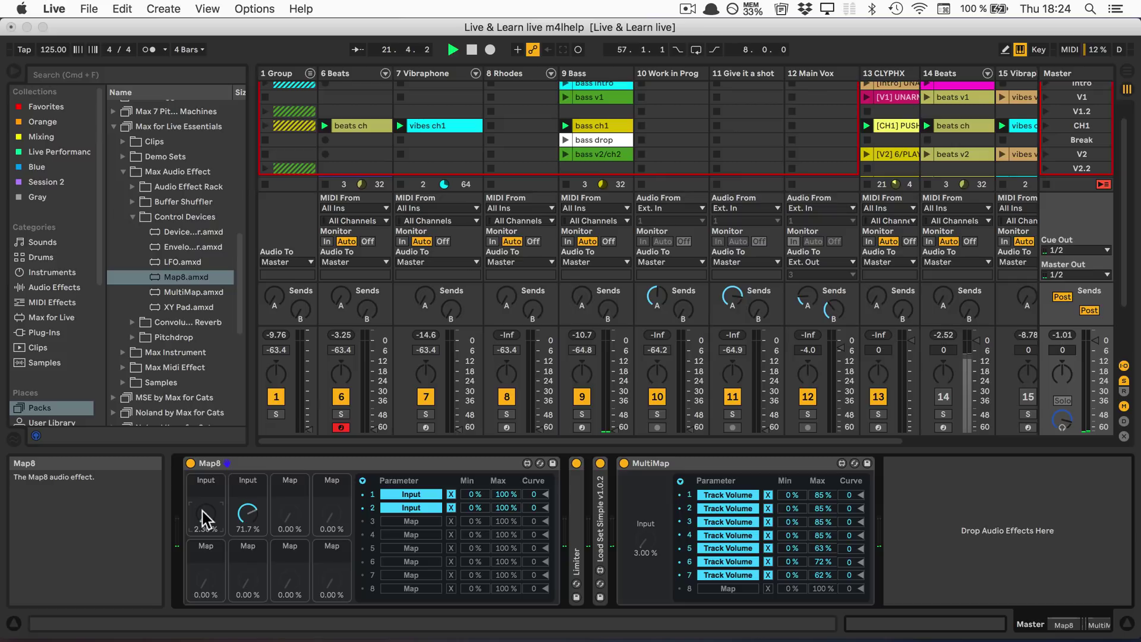